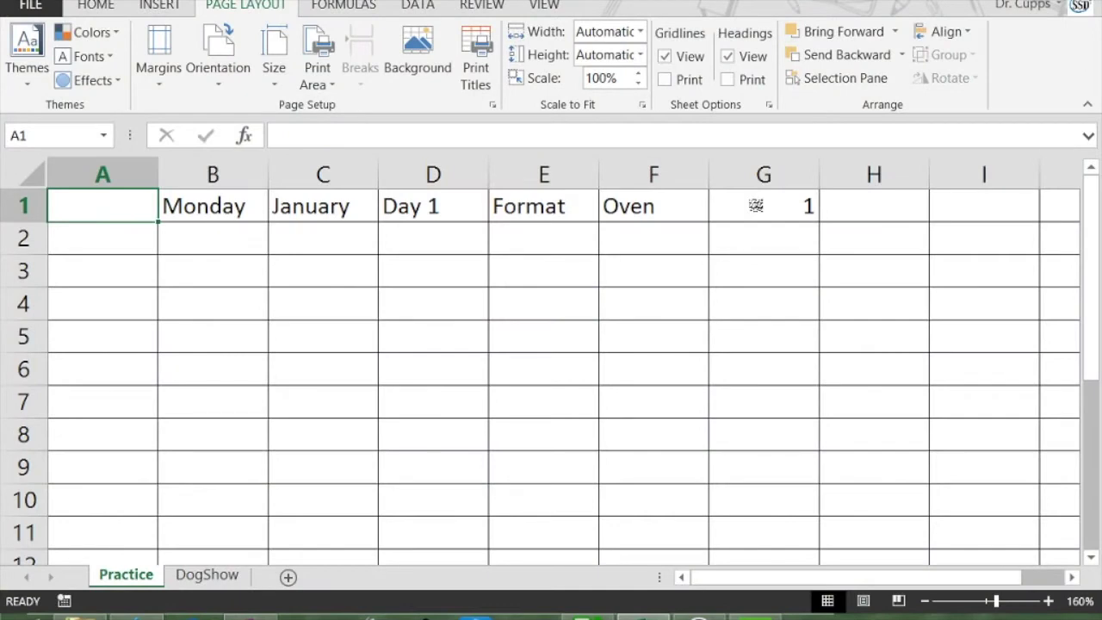
Enter the date 1/1/2016 in cell A1 of the Practice sheet
{"action": "left_click", "coordinate": [97, 5]}
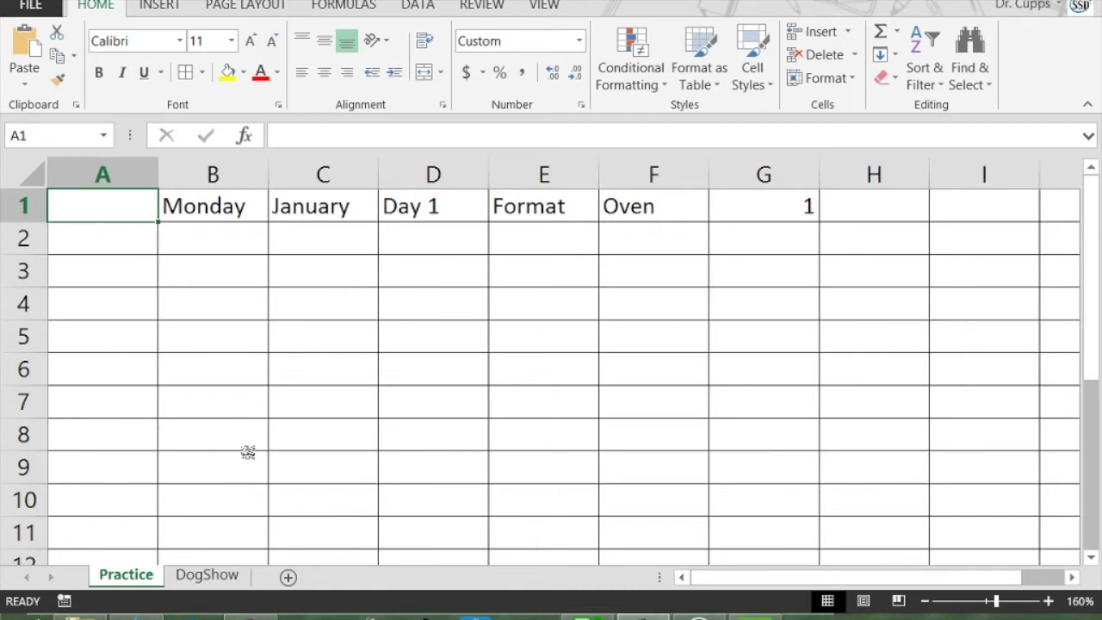
{"action": "type", "text": "1/1"}
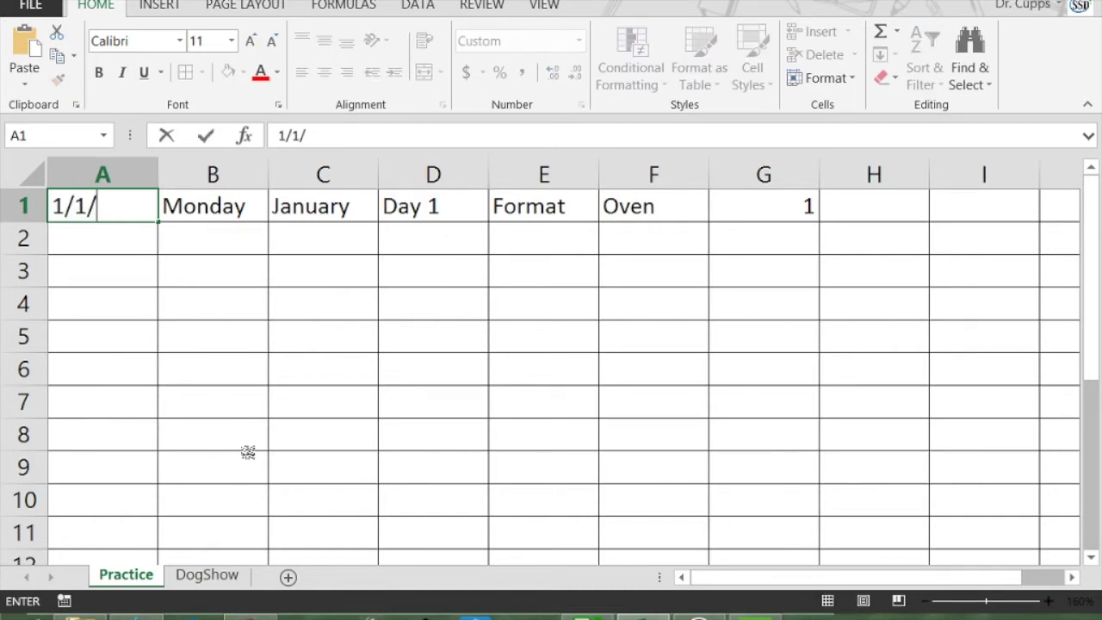
{"action": "type", "text": "/201"}
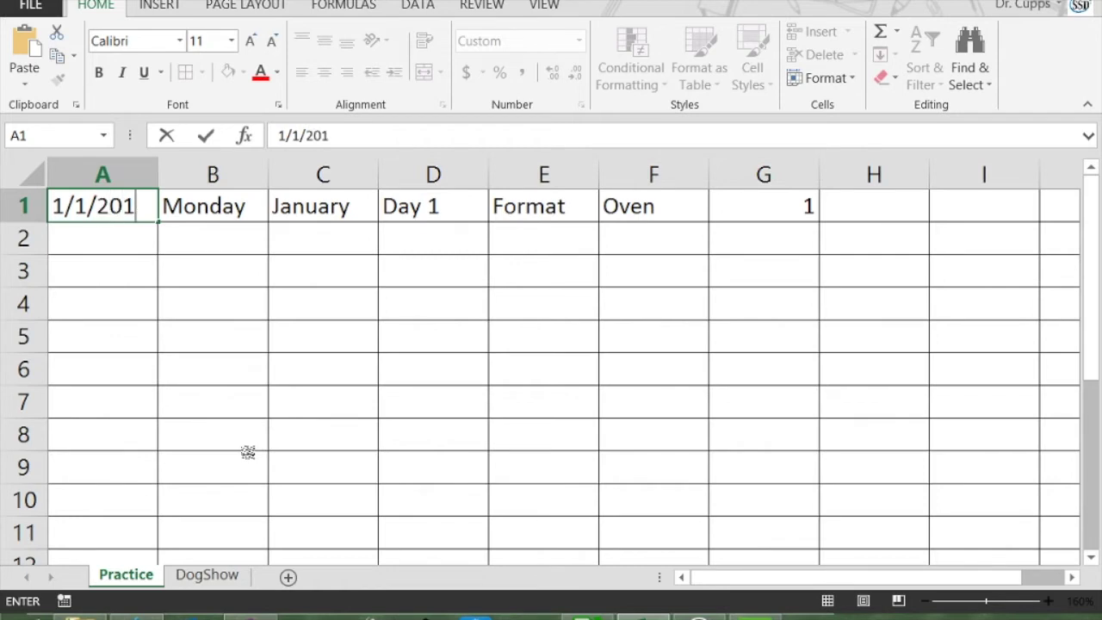
{"action": "type", "text": "6"}
{"action": "key", "text": "Return"}
{"action": "key", "text": "Up"}
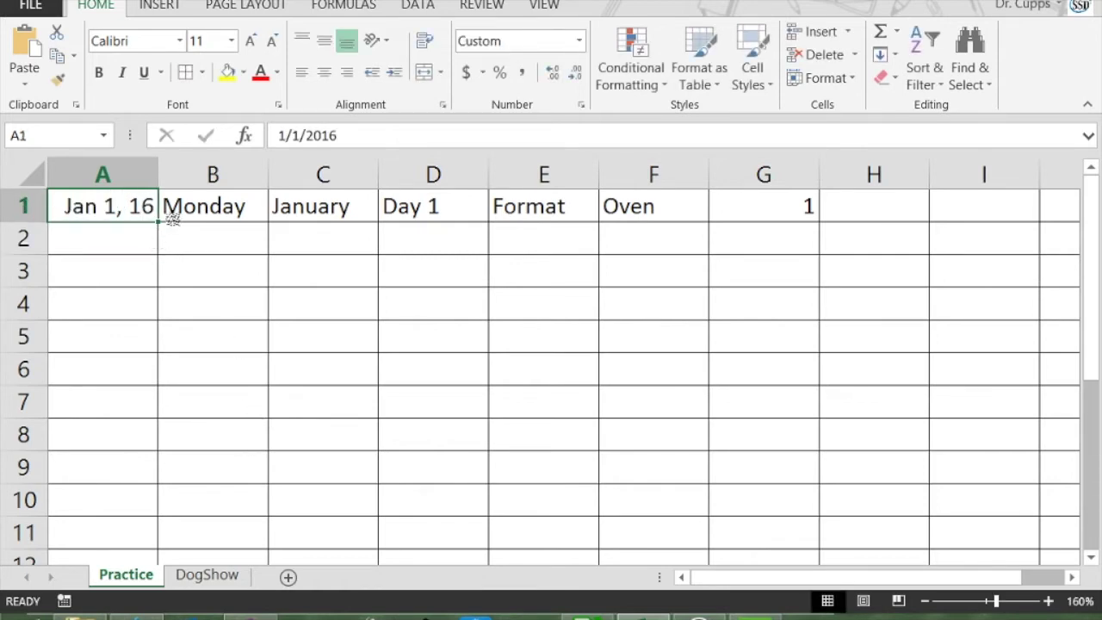
Autofill the date from A1 down through A11 using the Fill Weekdays option
{"action": "left_click_drag", "start_coordinate": [160, 222], "coordinate": [142, 540]}
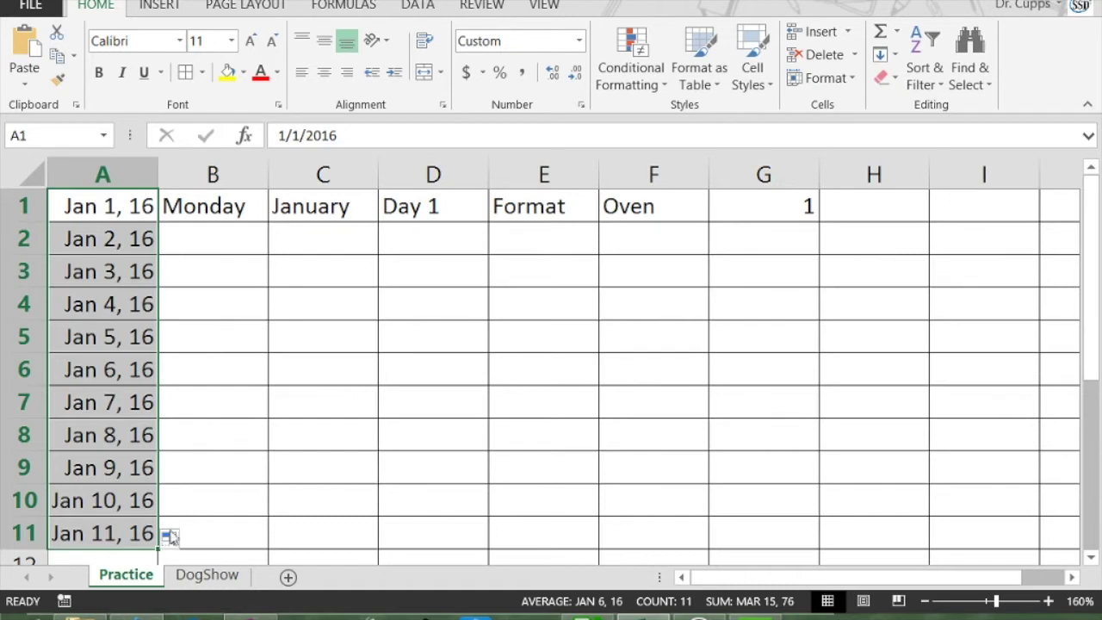
{"action": "left_click", "coordinate": [180, 543]}
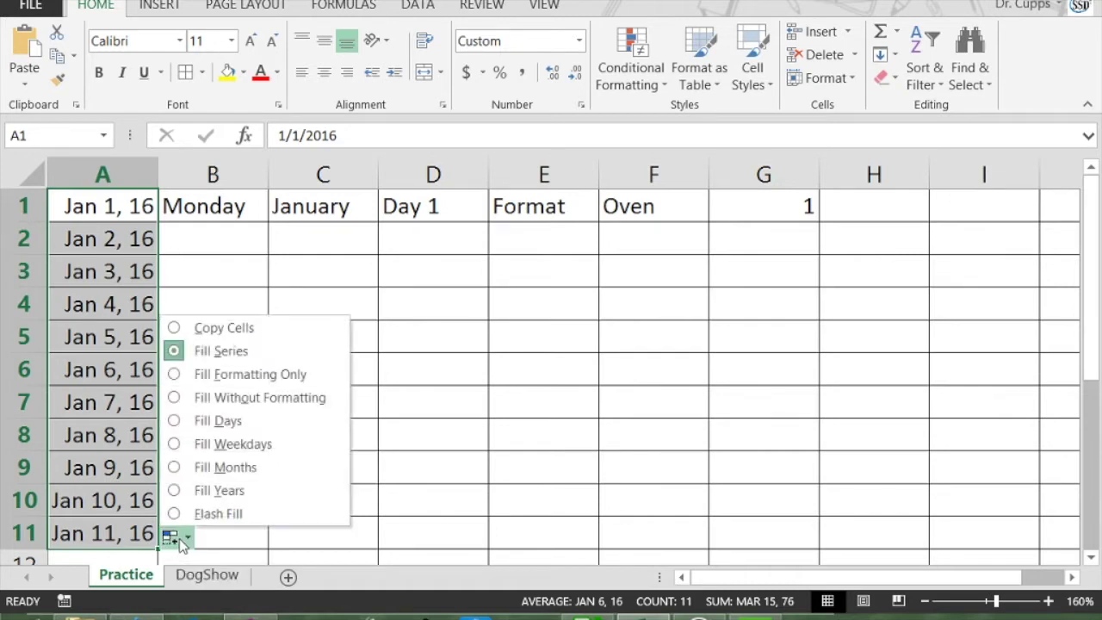
{"action": "left_click", "coordinate": [241, 444]}
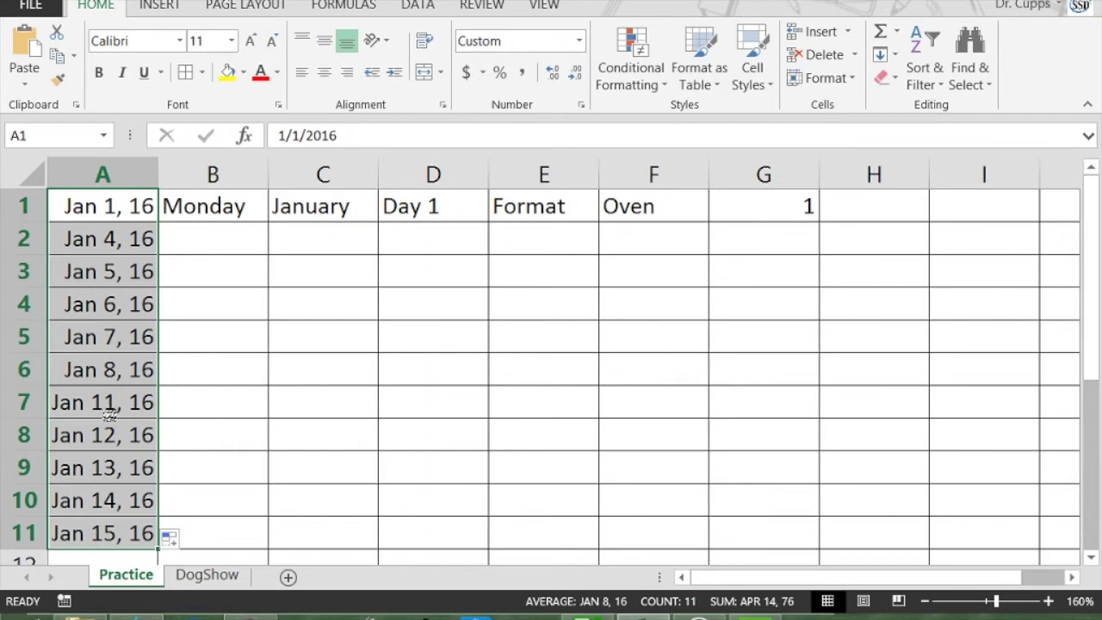
Autofill the weekday names from Monday in B1 down through B11 and widen column B to fit them
{"action": "left_click", "coordinate": [208, 244]}
{"action": "left_click", "coordinate": [229, 216]}
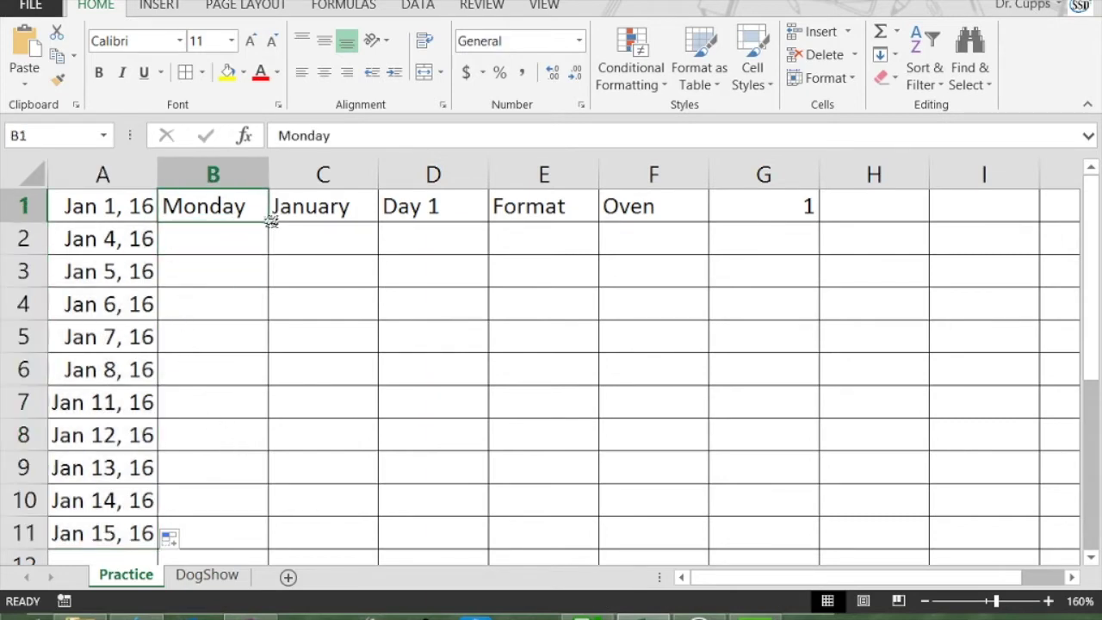
{"action": "left_click_drag", "start_coordinate": [269, 222], "coordinate": [269, 548]}
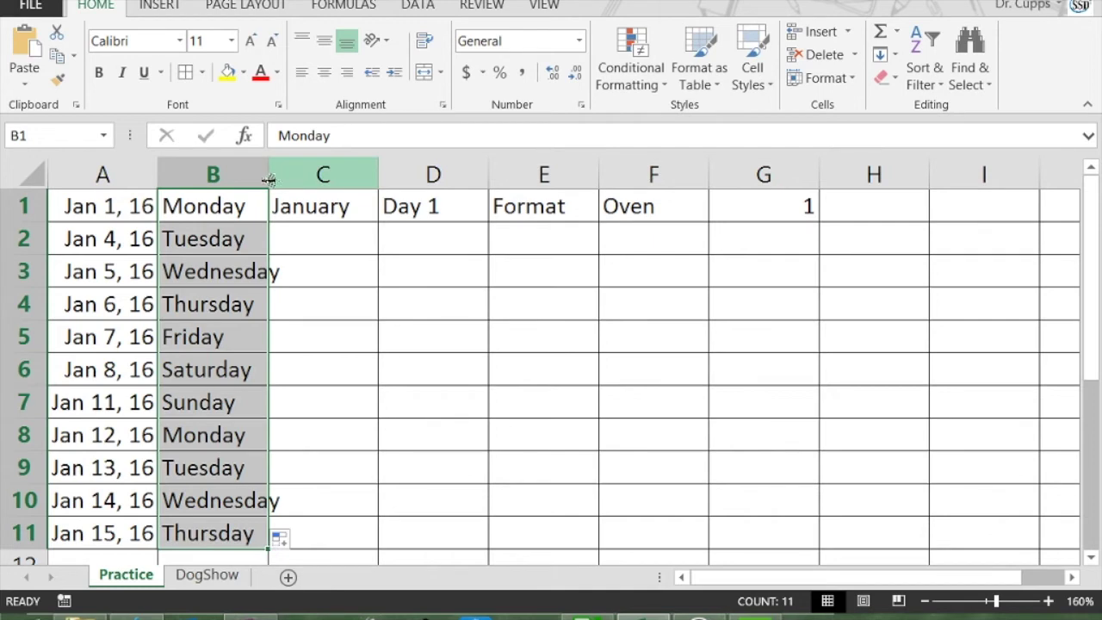
{"action": "left_click_drag", "start_coordinate": [268, 179], "coordinate": [298, 181]}
{"action": "left_click", "coordinate": [263, 238]}
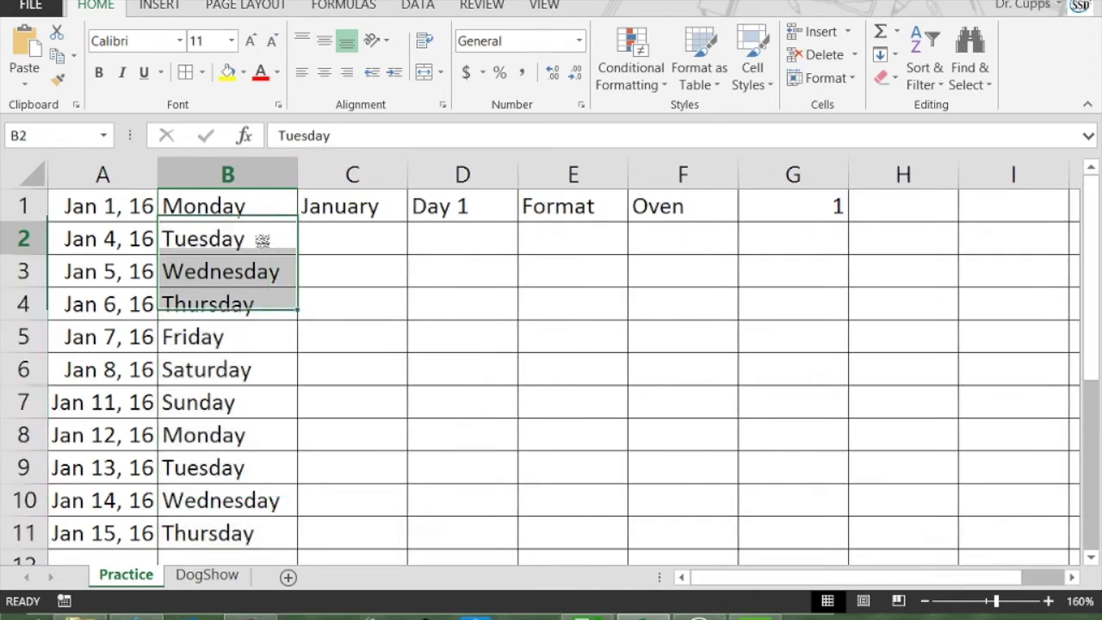
{"action": "left_click", "coordinate": [331, 240]}
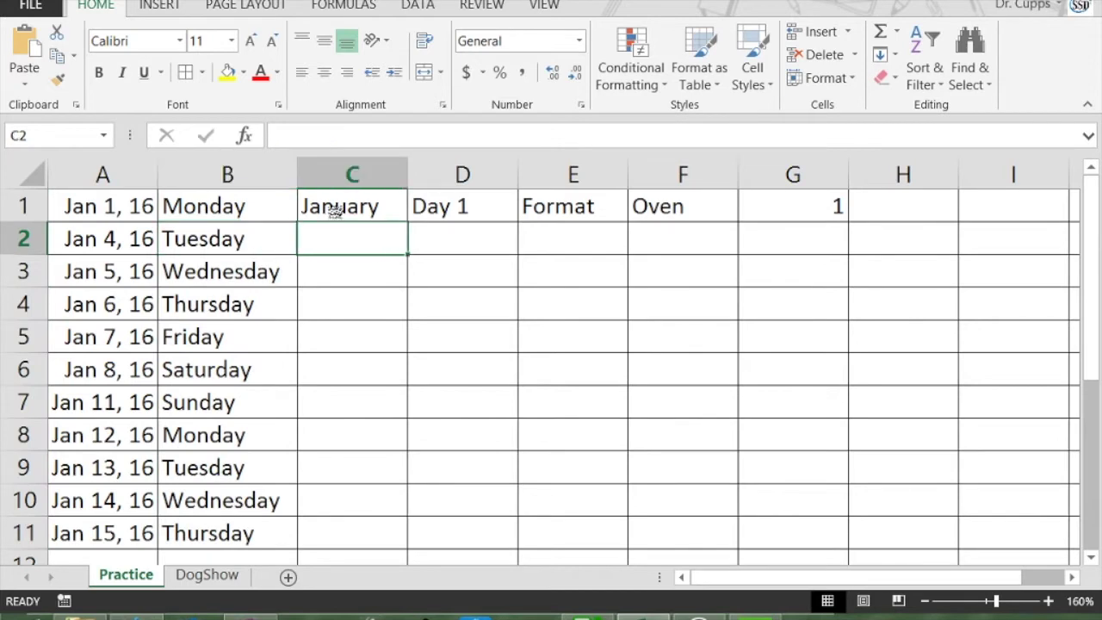
Try shortening B1 to Mon and autofilling abbreviated weekdays through B11, and undo both the fill and the edit
{"action": "left_click", "coordinate": [266, 214]}
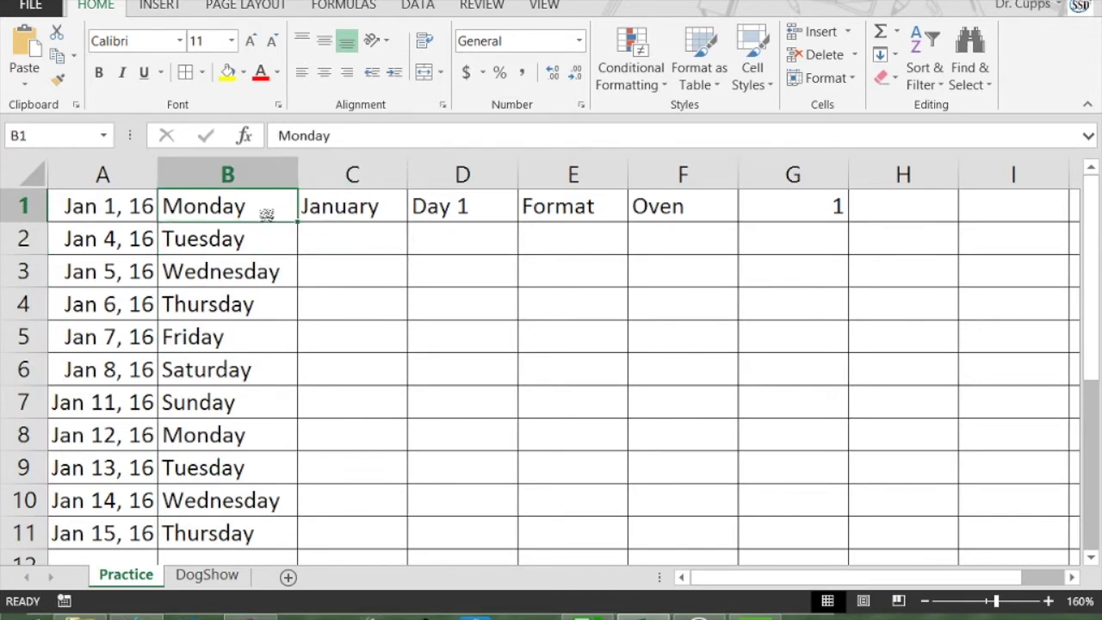
{"action": "double_click", "coordinate": [266, 214]}
{"action": "key", "text": "BackSpace"}
{"action": "key", "text": "BackSpace"}
{"action": "key", "text": "BackSpace"}
{"action": "key", "text": "Return"}
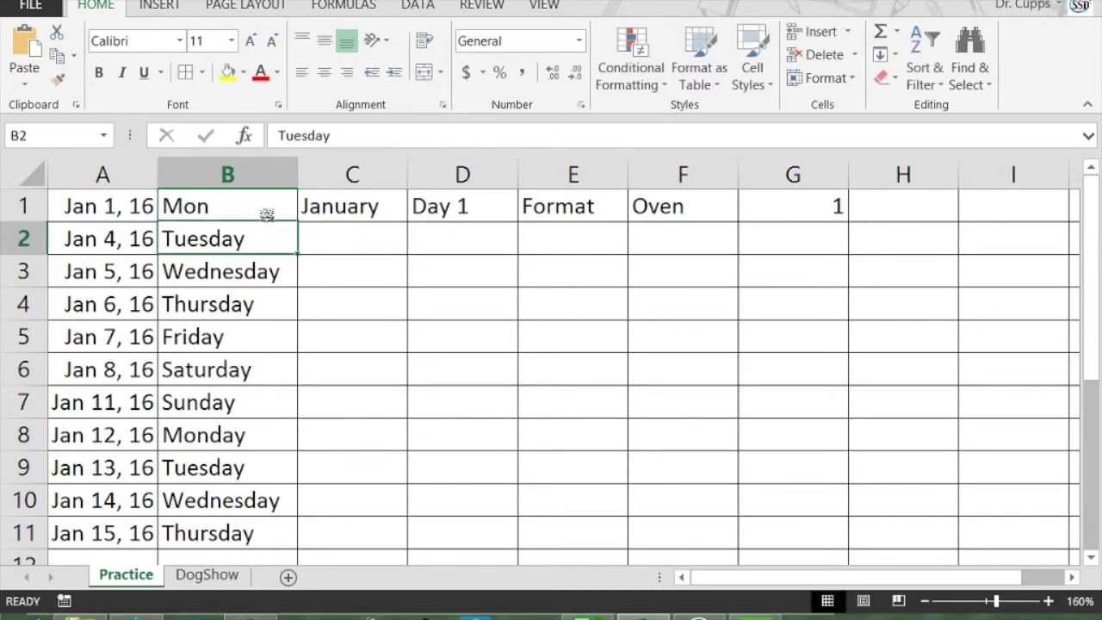
{"action": "left_click", "coordinate": [266, 215]}
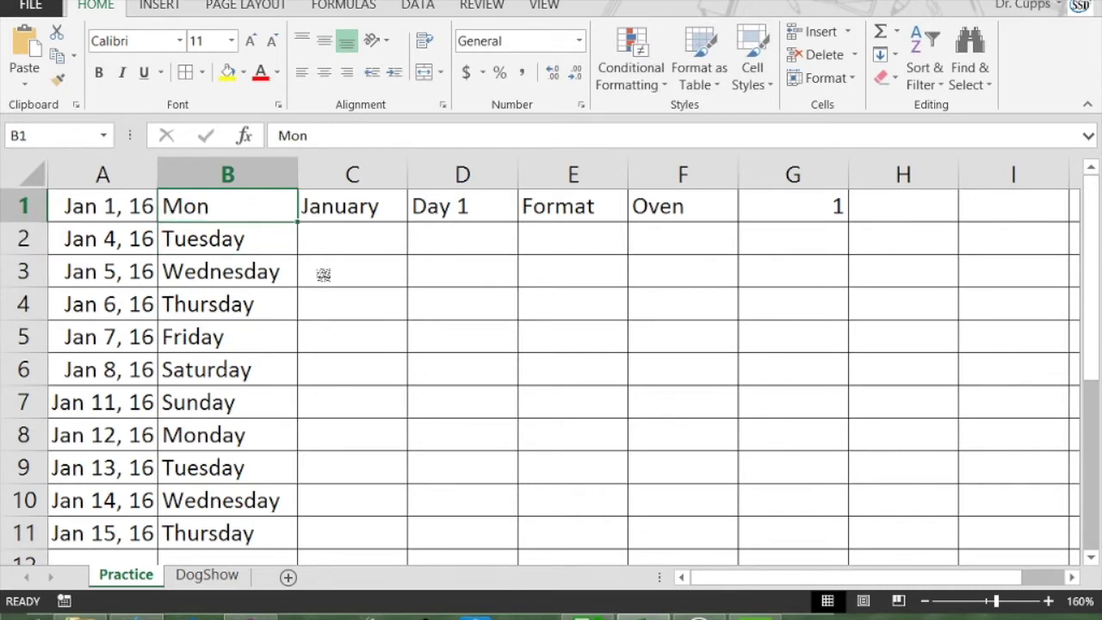
{"action": "left_click_drag", "start_coordinate": [295, 223], "coordinate": [275, 558]}
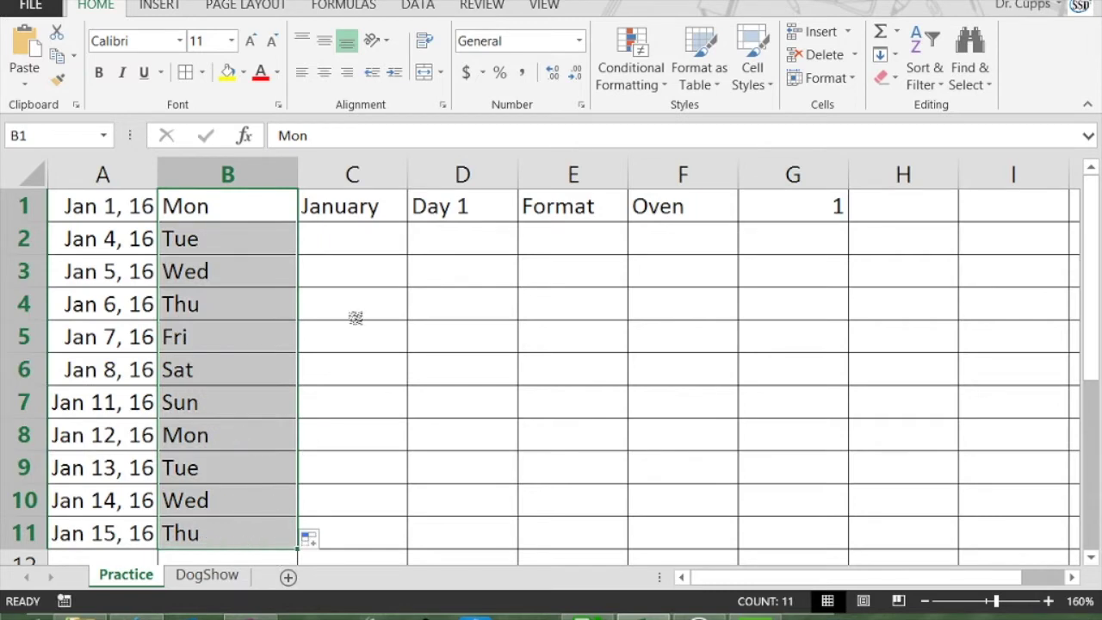
{"action": "key", "text": "ctrl+z"}
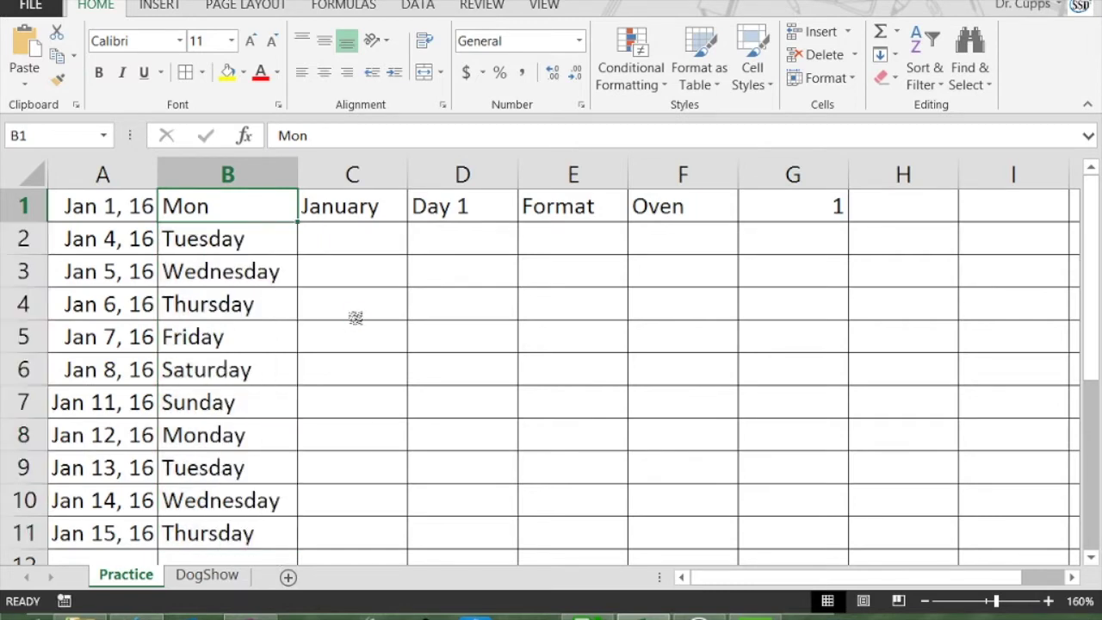
{"action": "key", "text": "ctrl+z"}
Autofill the month names from January in C1 down through C11
{"action": "left_click", "coordinate": [365, 226]}
{"action": "left_click", "coordinate": [376, 214]}
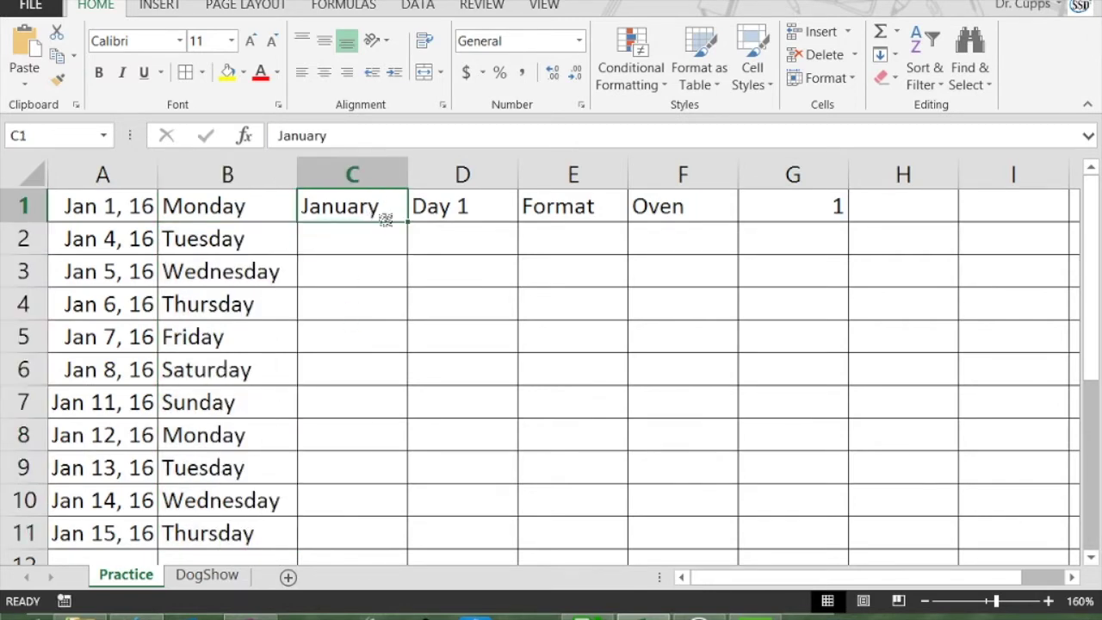
{"action": "left_click_drag", "start_coordinate": [408, 224], "coordinate": [394, 538]}
Replace C1 with July, autofill the months from it down through C11, and widen column C to fit
{"action": "left_click", "coordinate": [344, 212]}
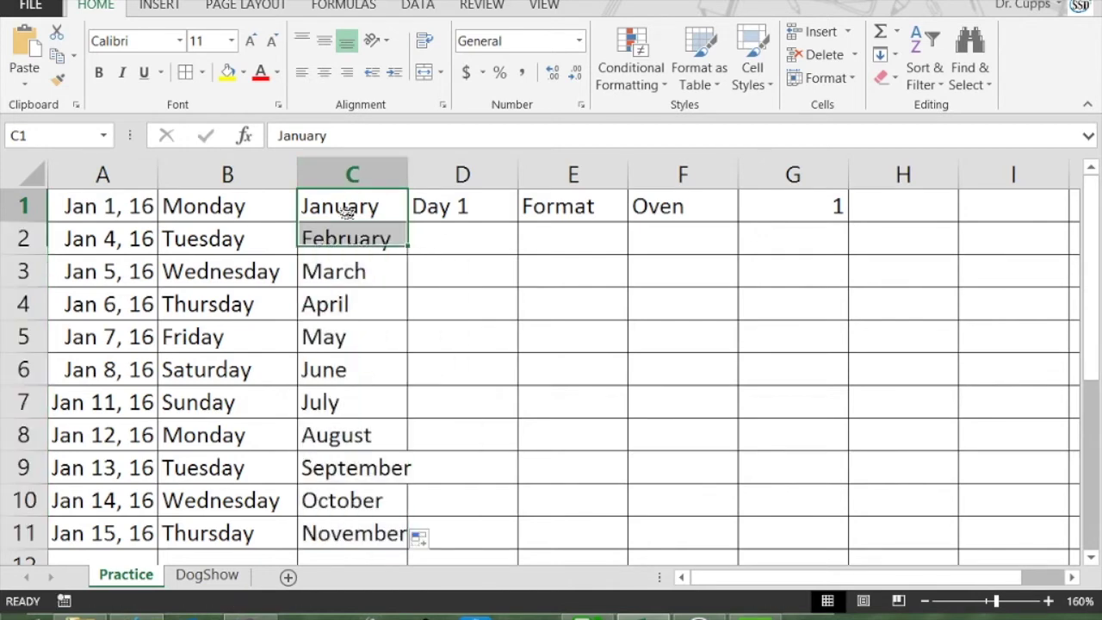
{"action": "type", "text": "July"}
{"action": "key", "text": "Return"}
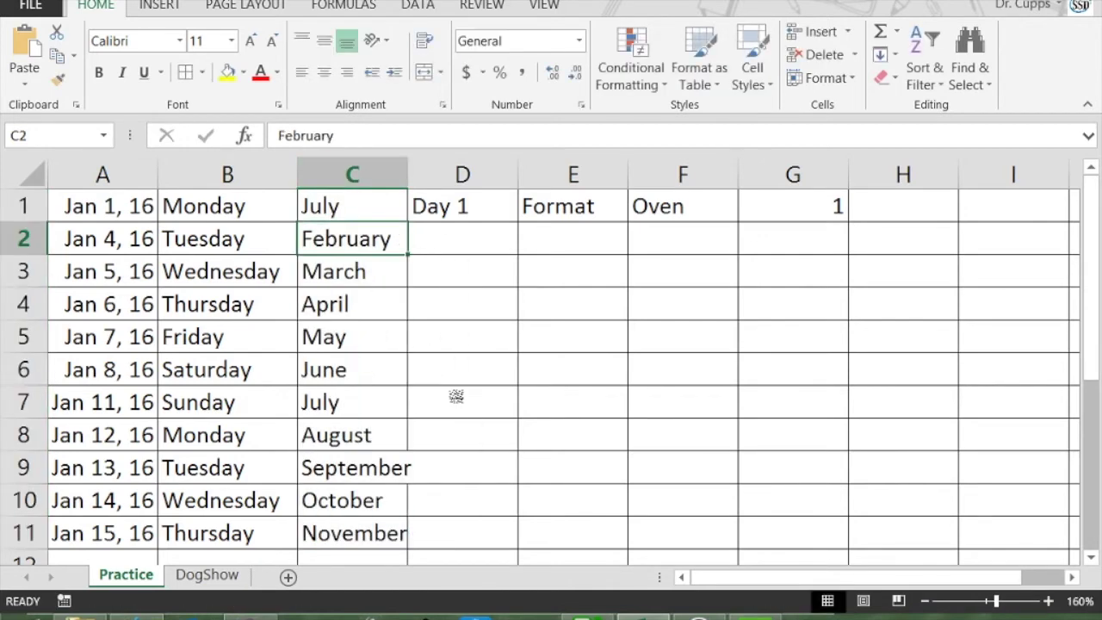
{"action": "key", "text": "Up"}
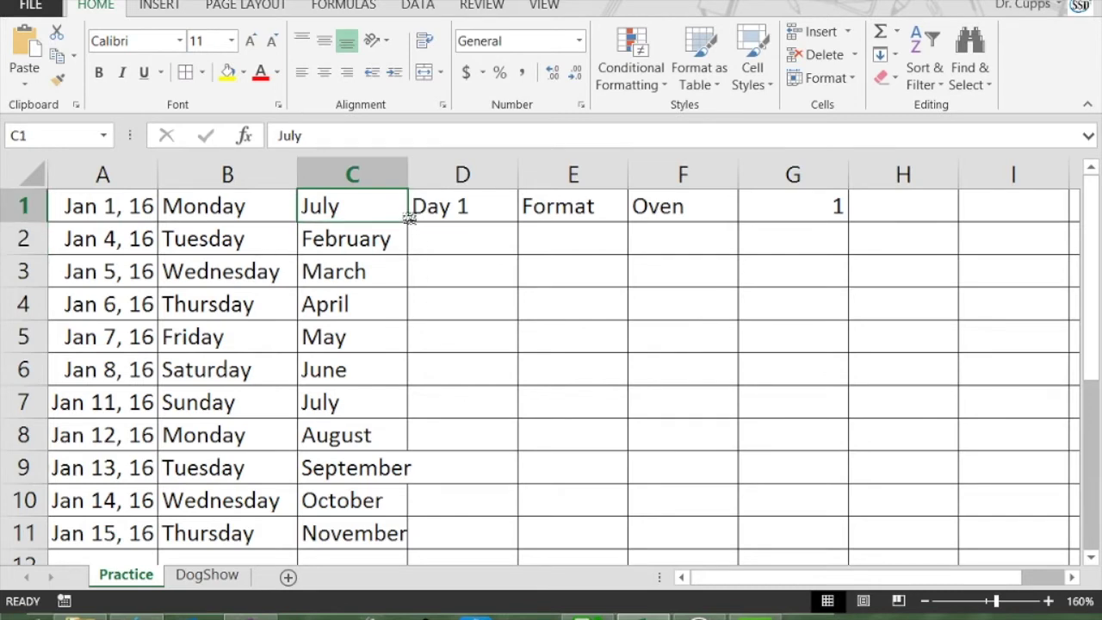
{"action": "left_click_drag", "start_coordinate": [410, 220], "coordinate": [416, 538]}
{"action": "left_click", "coordinate": [463, 240]}
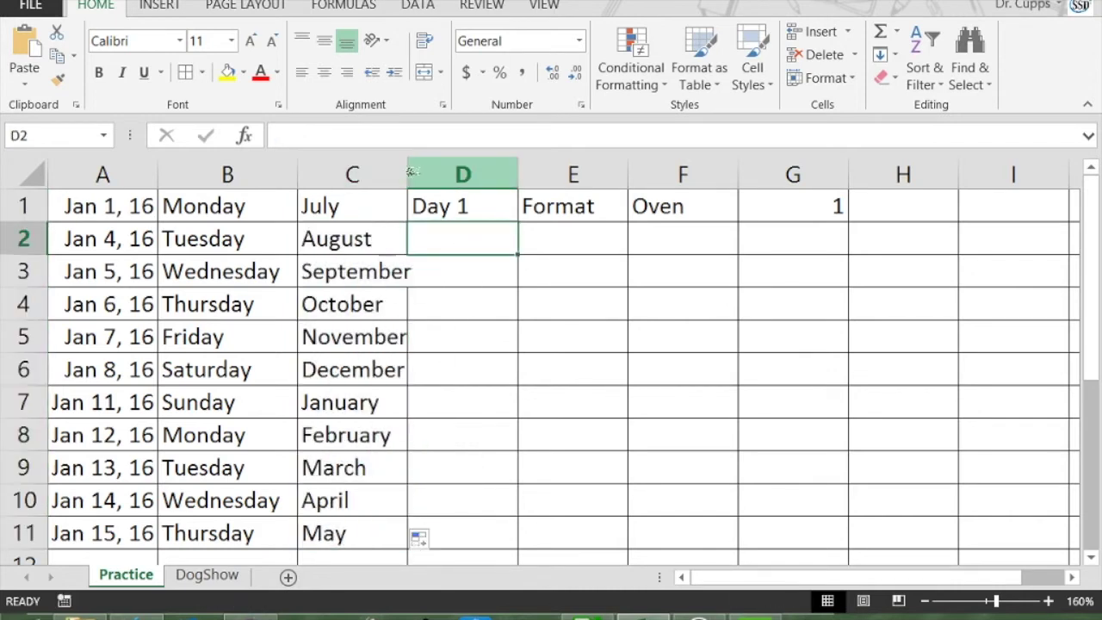
{"action": "left_click_drag", "start_coordinate": [409, 175], "coordinate": [416, 175]}
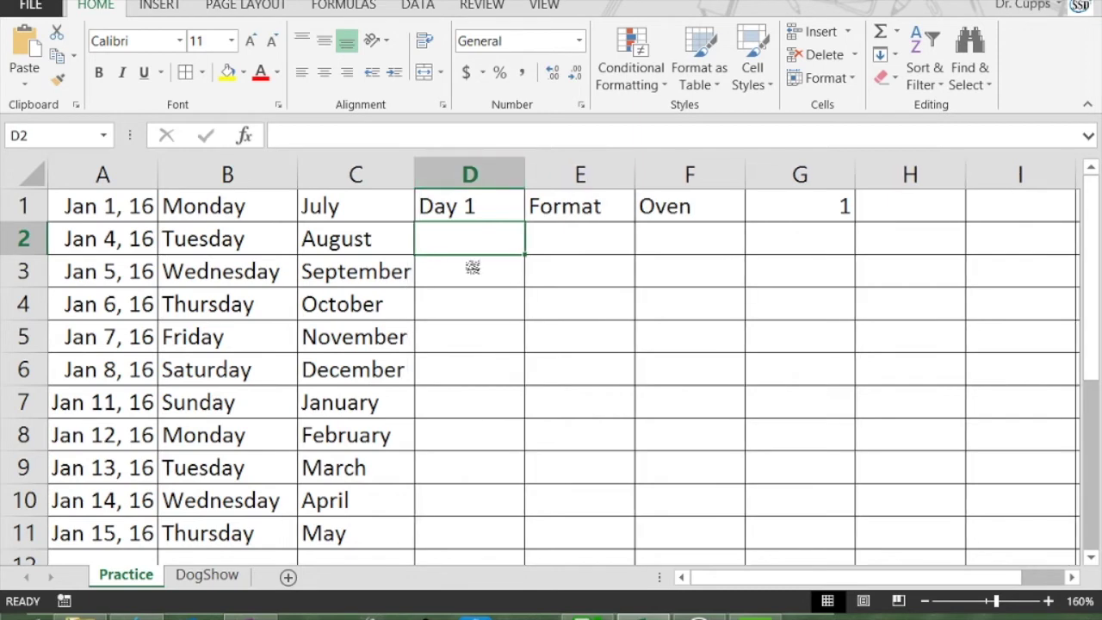
Autofill the numbered day labels from Day 1 in D1 down through D11
{"action": "left_click", "coordinate": [489, 209]}
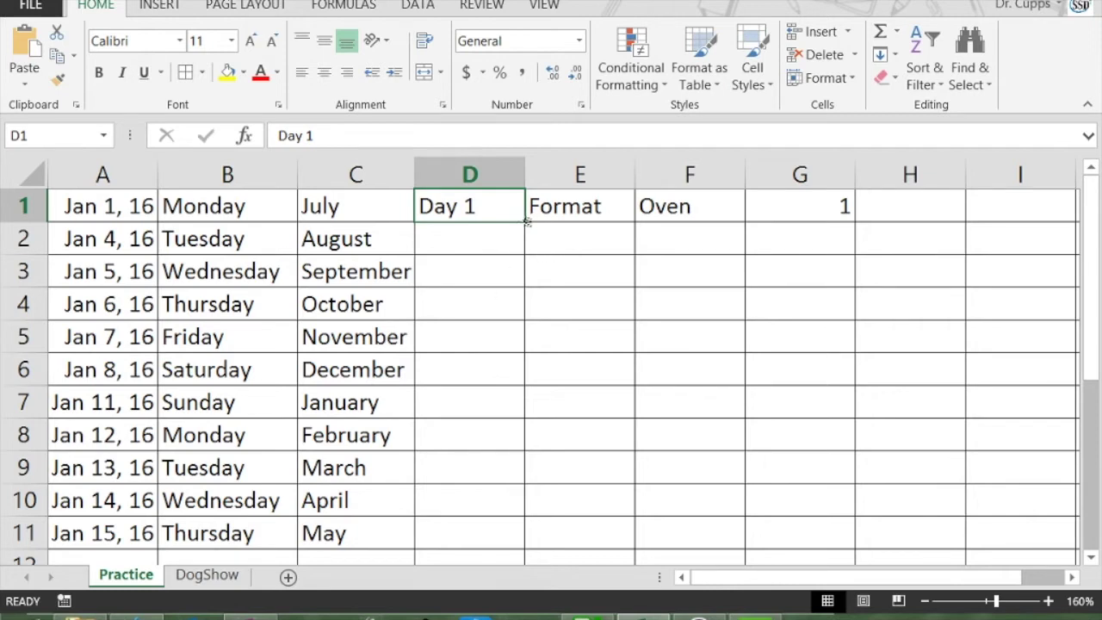
{"action": "left_click_drag", "start_coordinate": [527, 221], "coordinate": [492, 543]}
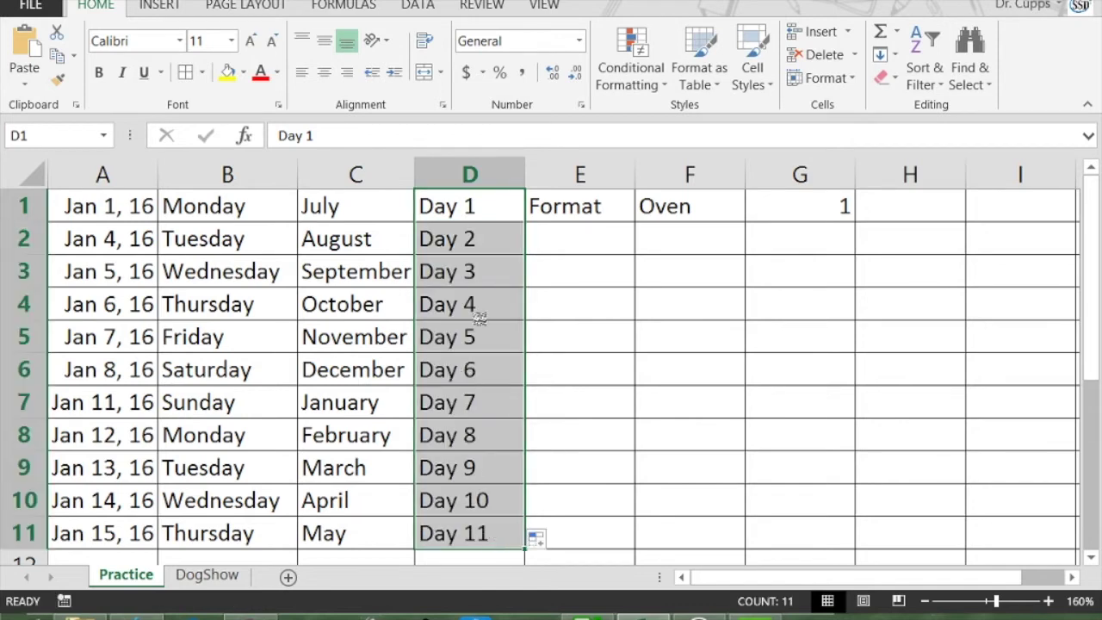
{"action": "left_click", "coordinate": [564, 236]}
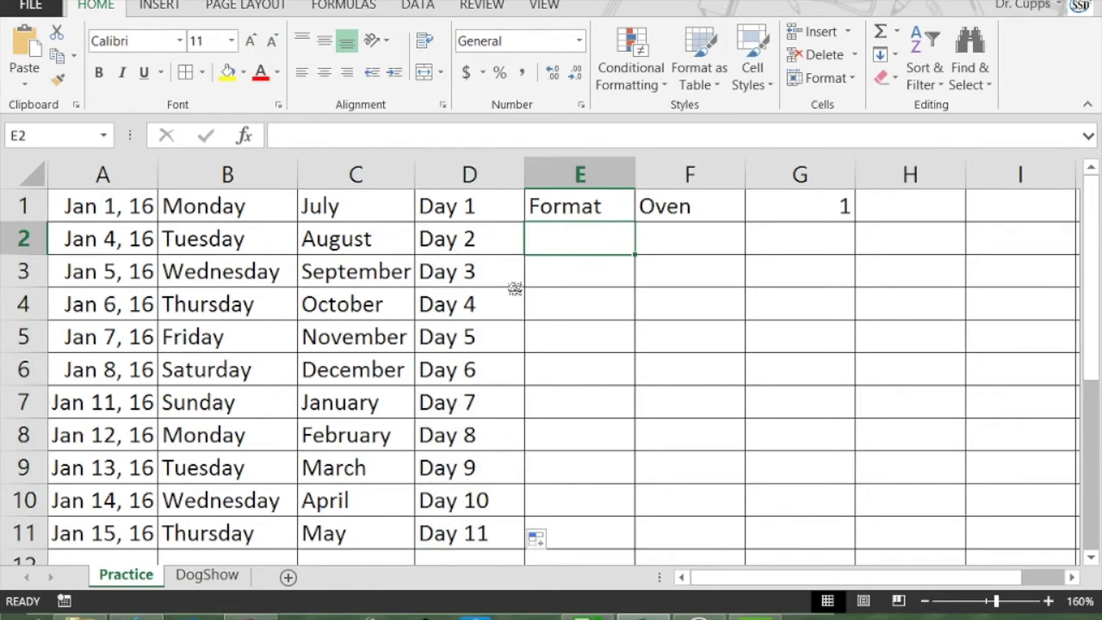
{"action": "scroll", "coordinate": [512, 288], "scroll_direction": "down", "scroll_amount": 1}
{"action": "scroll", "coordinate": [583, 253], "scroll_direction": "up", "scroll_amount": 1}
On the DogShow sheet, enter Dog 1 in A2 and autofill the Contestant column down through A10
{"action": "left_click", "coordinate": [206, 574]}
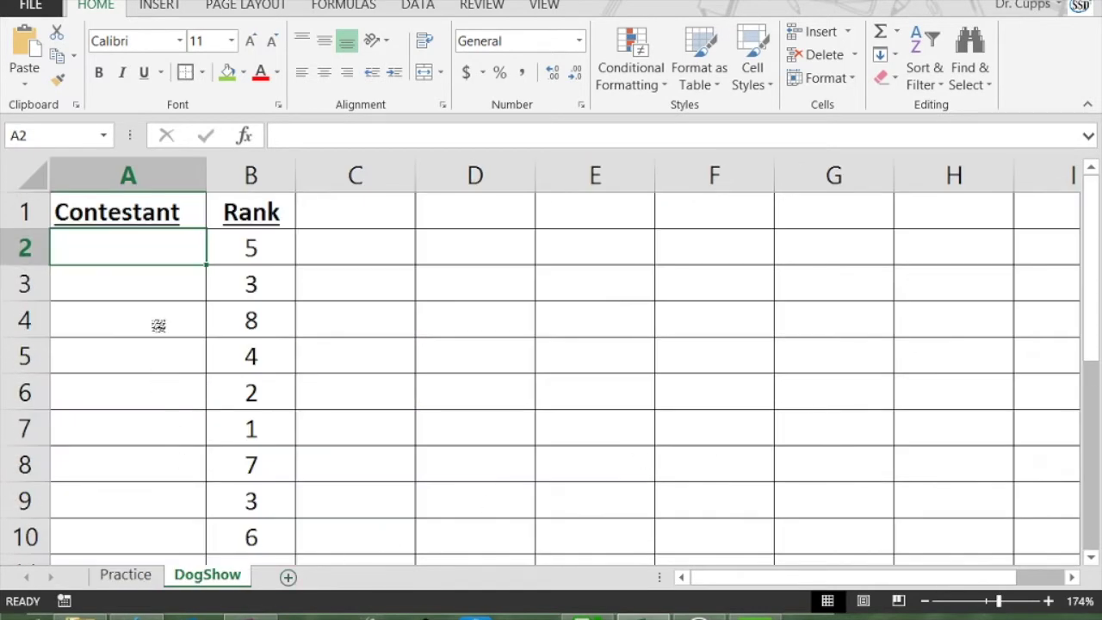
{"action": "type", "text": "Dog 1"}
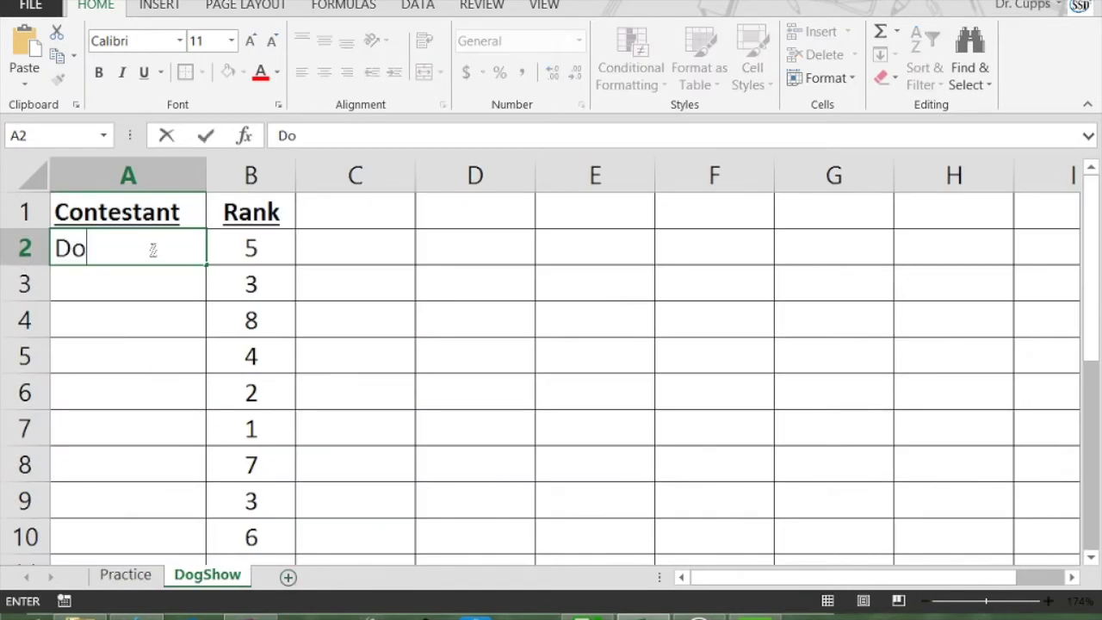
{"action": "key", "text": "Return"}
{"action": "left_click", "coordinate": [150, 248]}
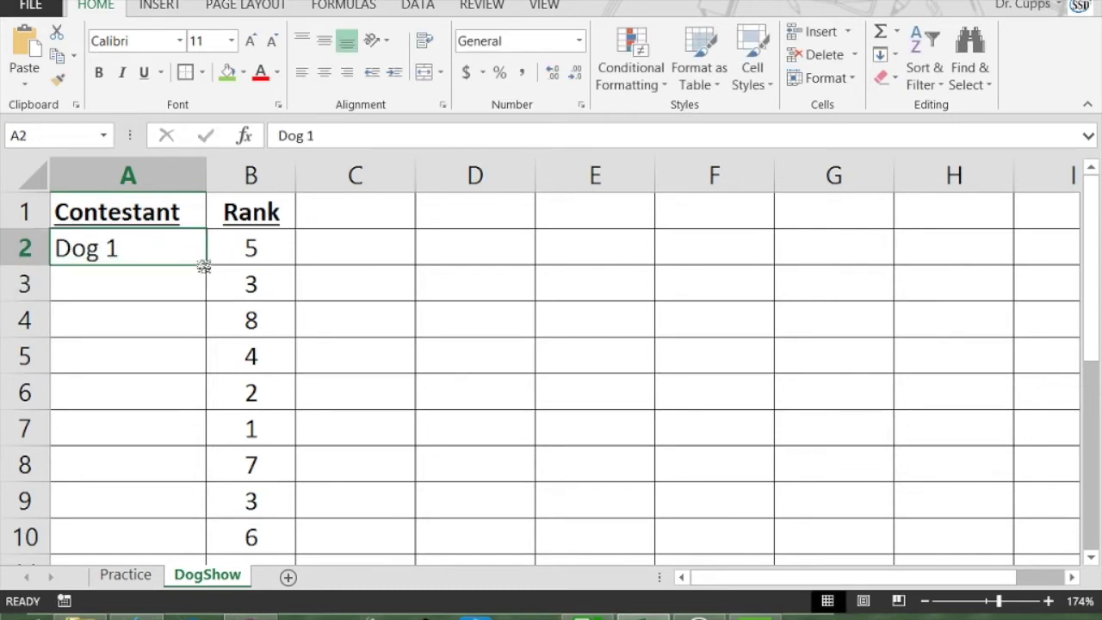
{"action": "left_click_drag", "start_coordinate": [208, 263], "coordinate": [197, 543]}
{"action": "scroll", "coordinate": [362, 357], "scroll_direction": "down", "scroll_amount": 1}
{"action": "left_click", "coordinate": [322, 323]}
{"action": "scroll", "coordinate": [322, 322], "scroll_direction": "up", "scroll_amount": 1}
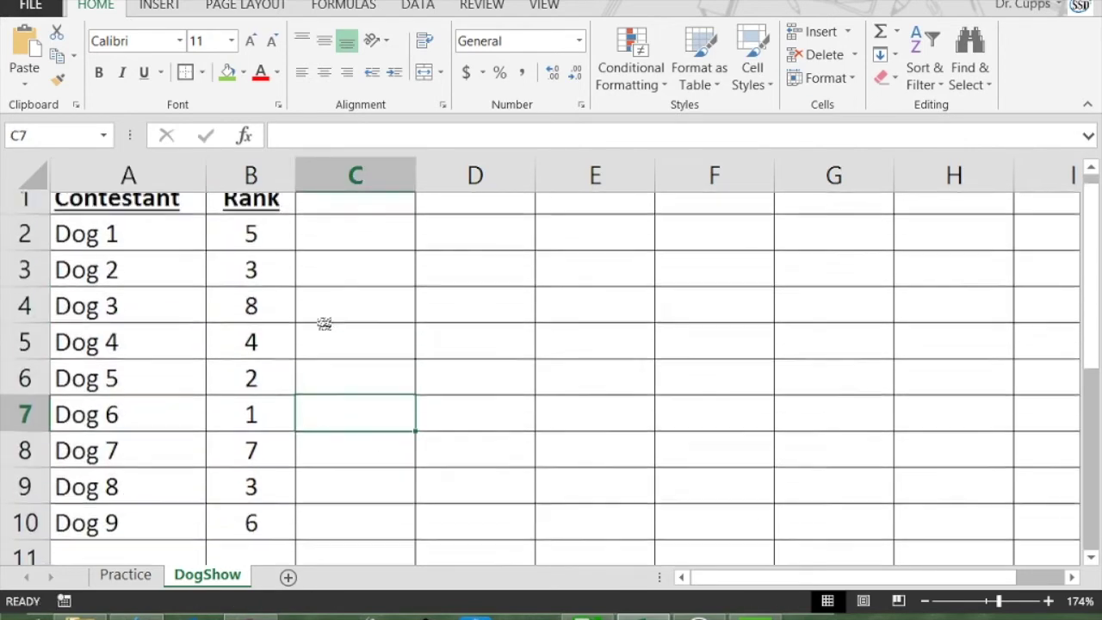
On the Practice sheet, give the Format cell E1 a light green fill and a border
{"action": "left_click", "coordinate": [121, 575]}
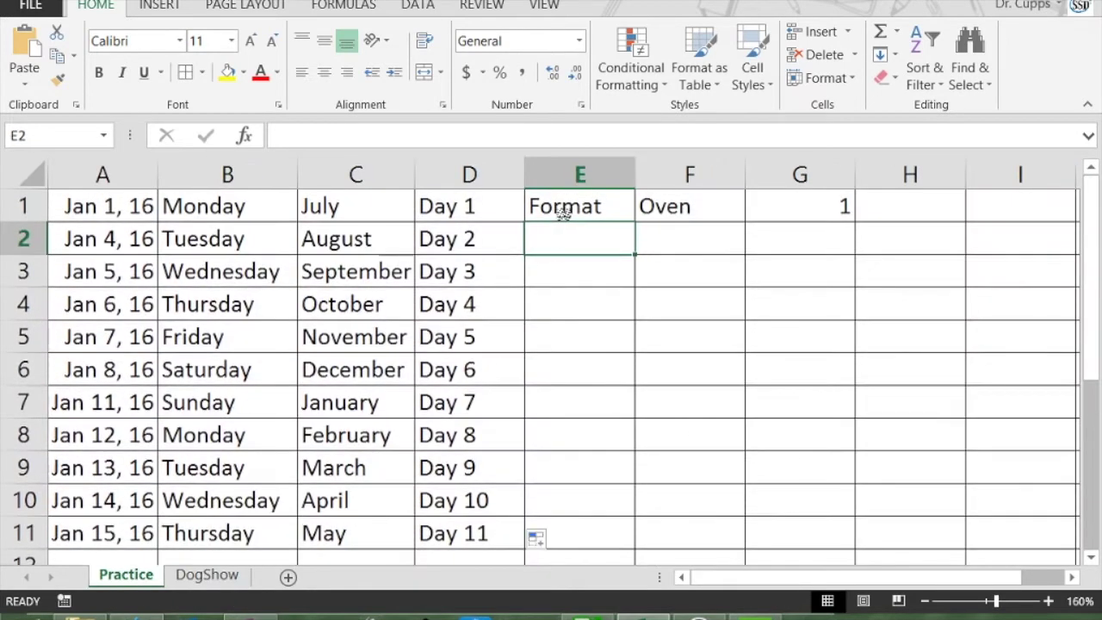
{"action": "left_click", "coordinate": [242, 74]}
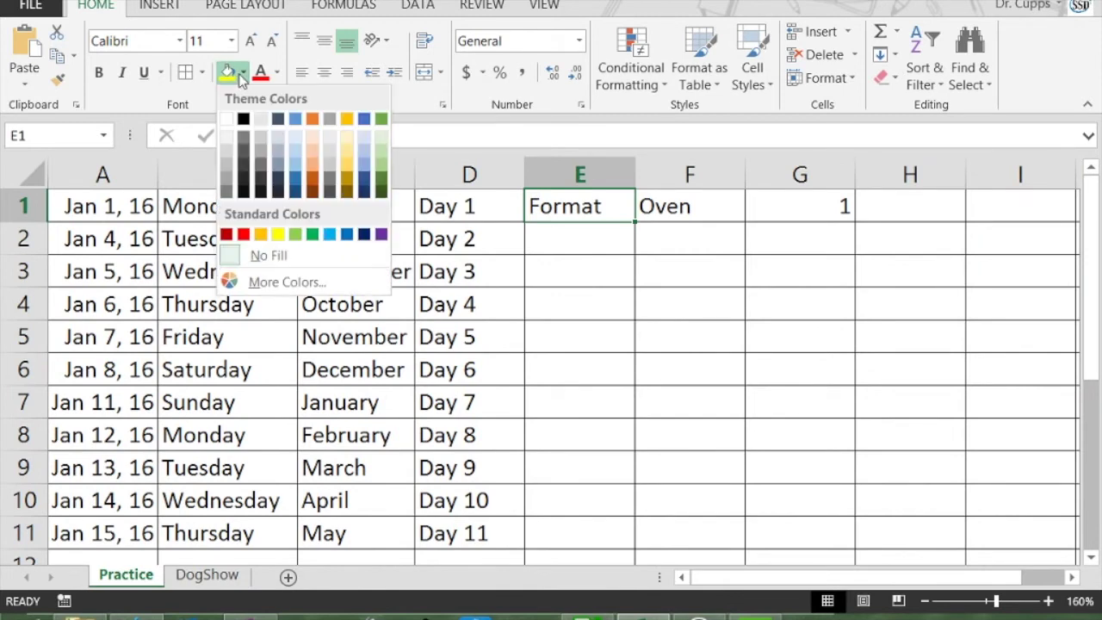
{"action": "left_click", "coordinate": [296, 235]}
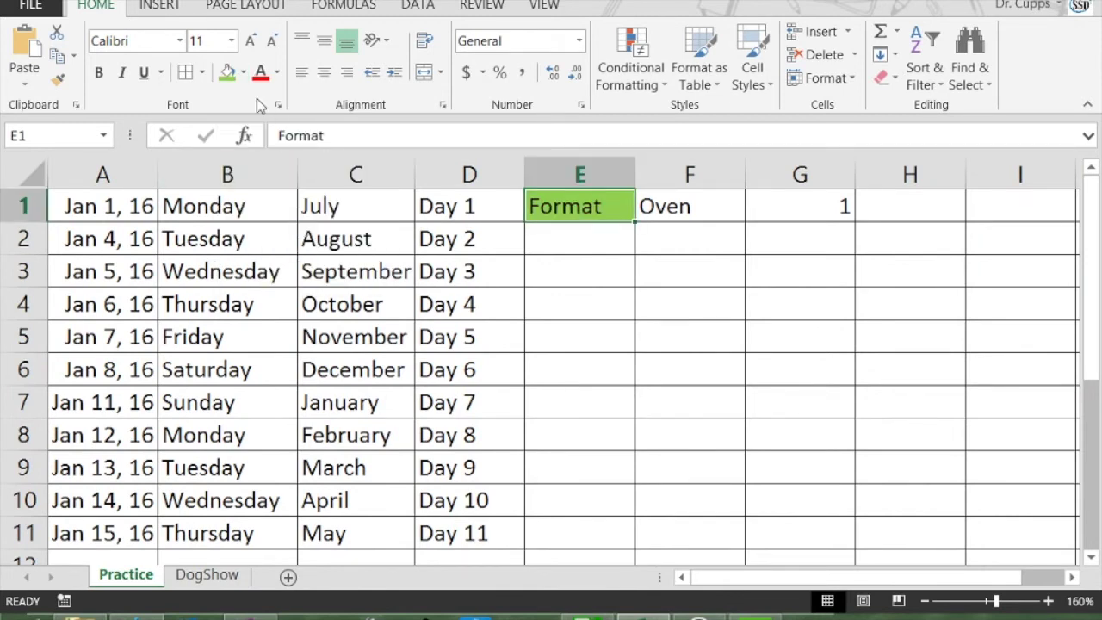
{"action": "left_click", "coordinate": [205, 79]}
{"action": "left_click", "coordinate": [259, 305]}
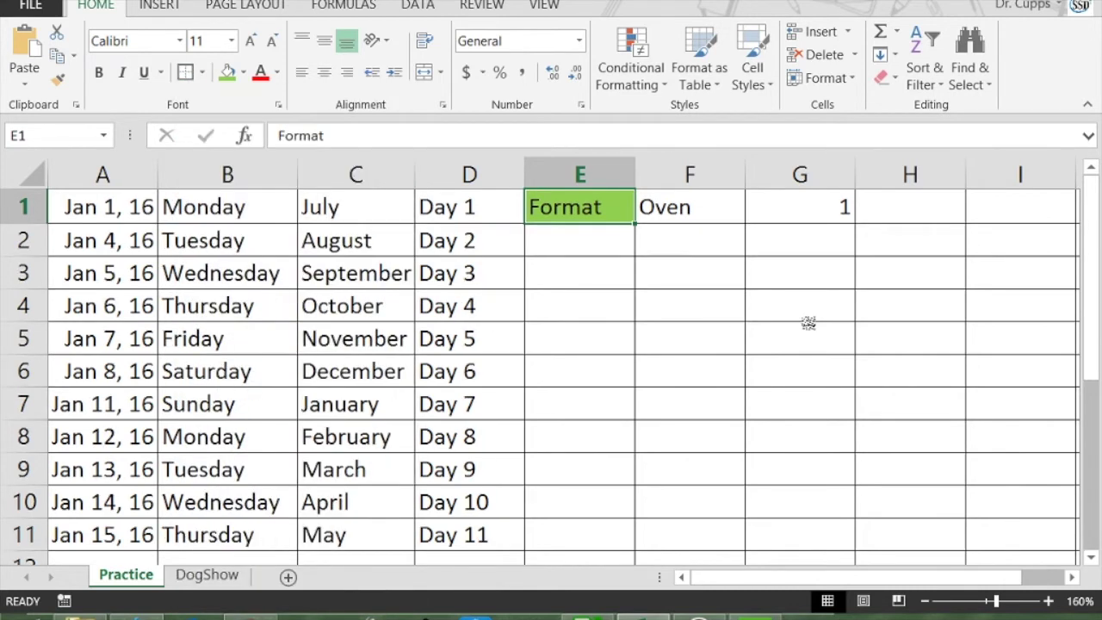
{"action": "left_click", "coordinate": [808, 323]}
Autofill the formatted cell E1 with its text, fill color and border down through E11
{"action": "left_click", "coordinate": [568, 213]}
{"action": "left_click_drag", "start_coordinate": [636, 224], "coordinate": [603, 538]}
{"action": "left_click", "coordinate": [750, 371]}
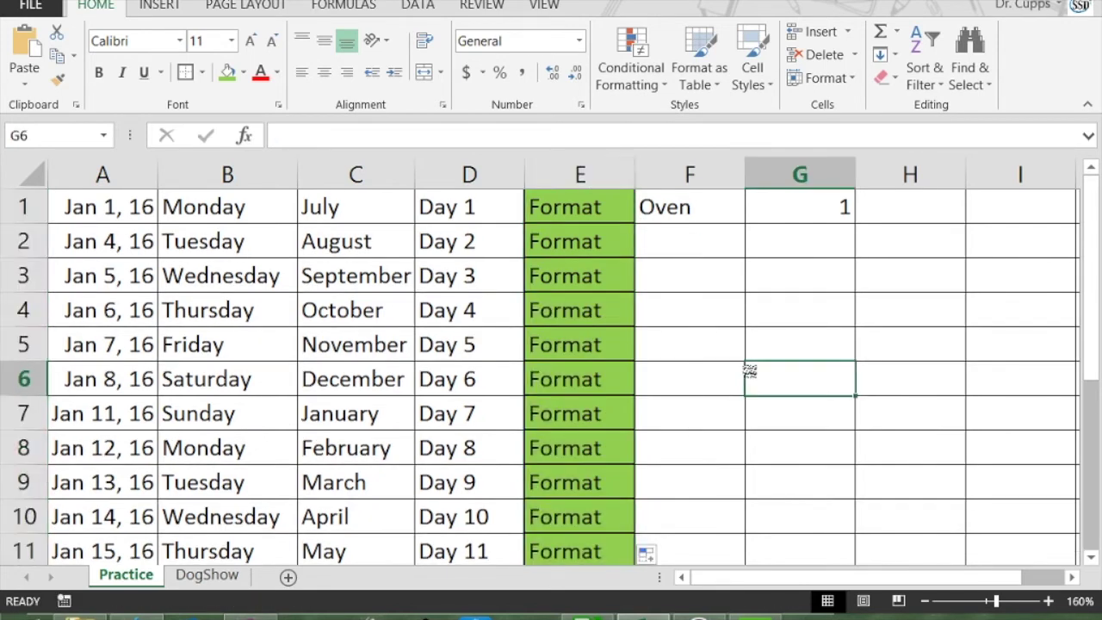
{"action": "left_click", "coordinate": [558, 303]}
Autofill the word Oven from F1 down through F6
{"action": "left_click", "coordinate": [667, 203]}
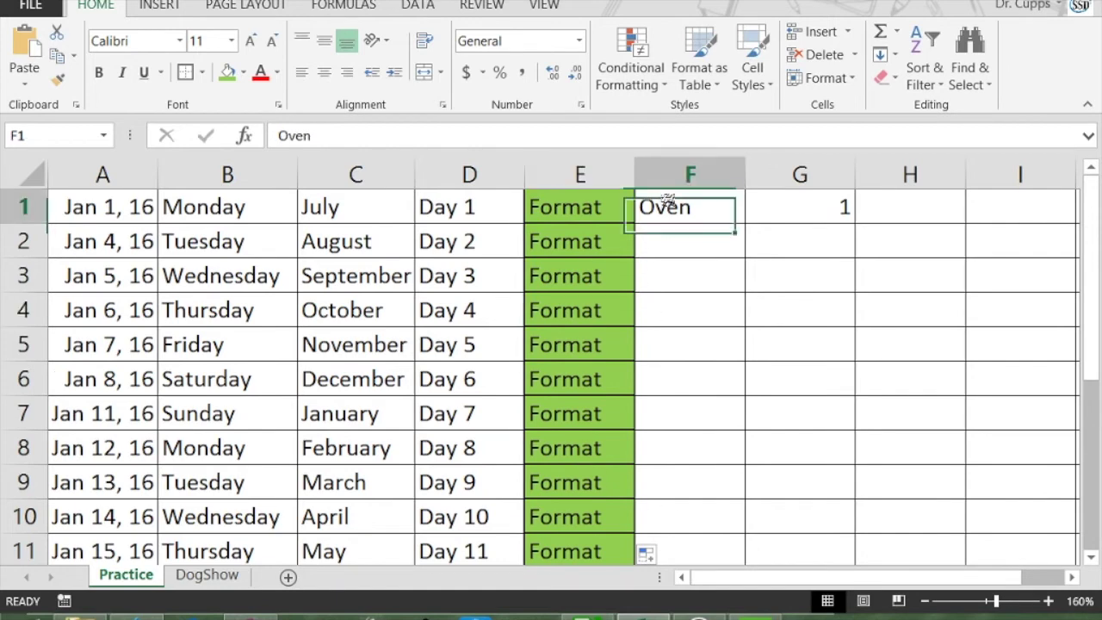
{"action": "left_click_drag", "start_coordinate": [746, 224], "coordinate": [742, 392]}
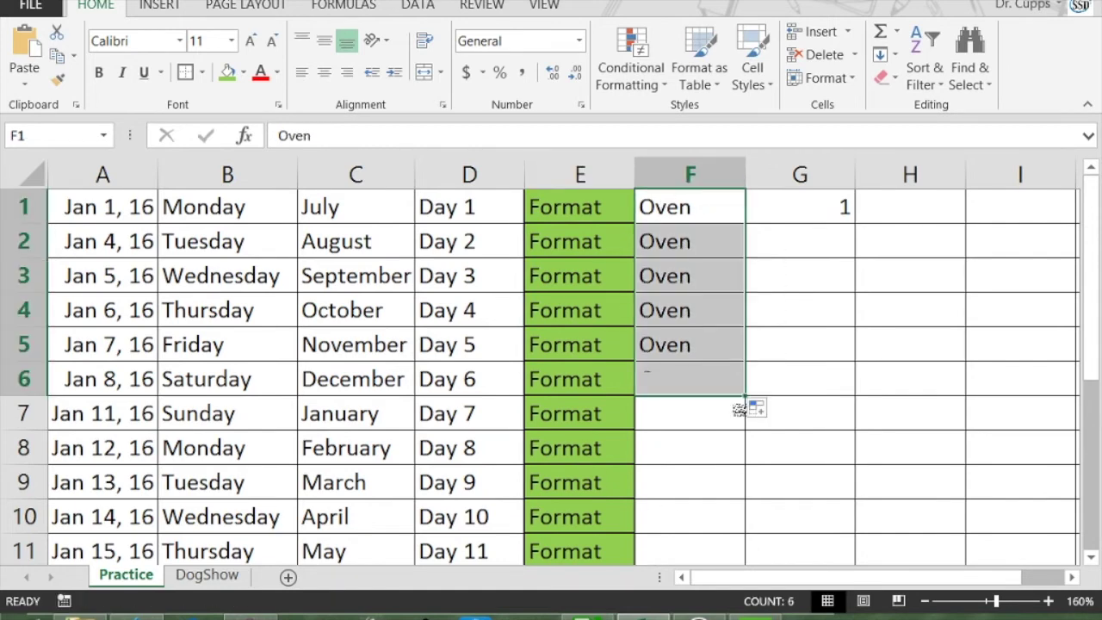
Enter Fridge, Table and Microwave in cells F2 through F4
{"action": "left_click", "coordinate": [724, 244]}
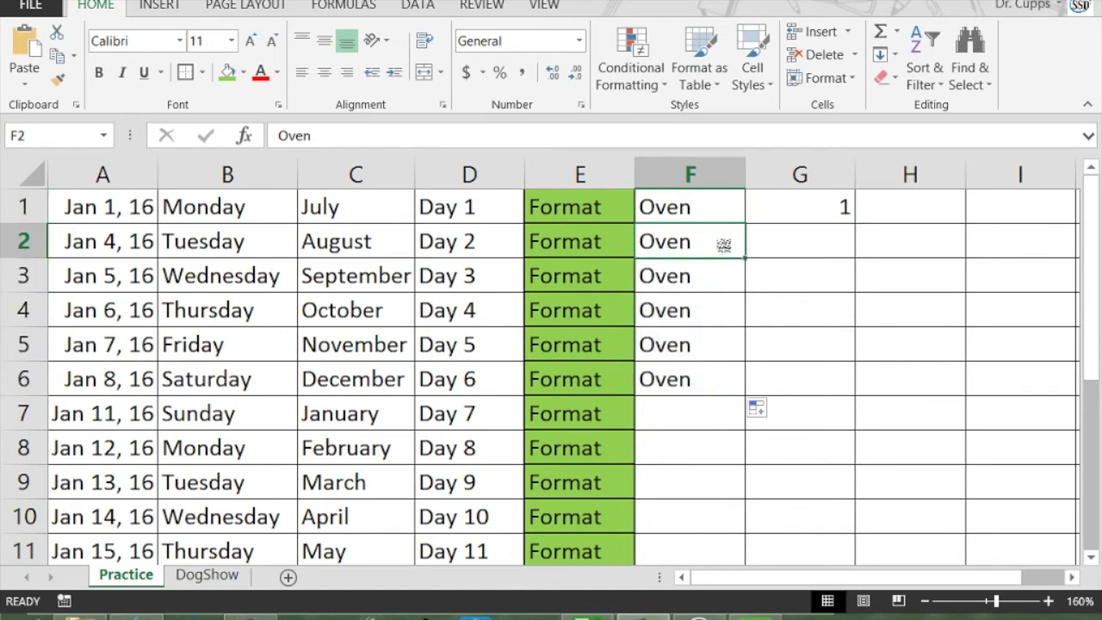
{"action": "type", "text": "Fridge"}
{"action": "key", "text": "Return"}
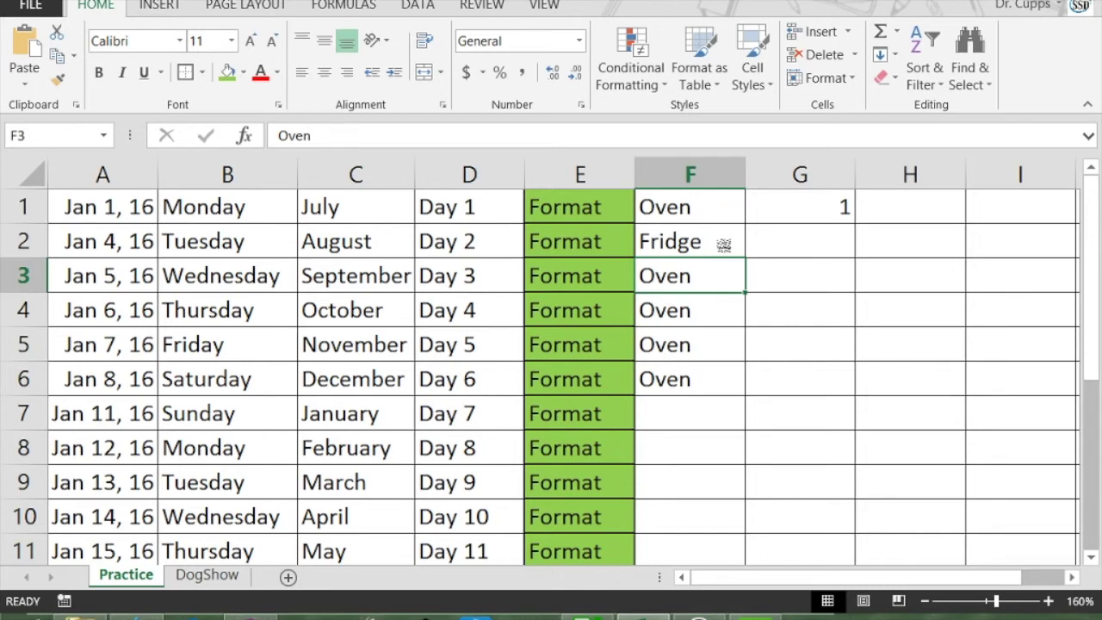
{"action": "type", "text": "Tab"}
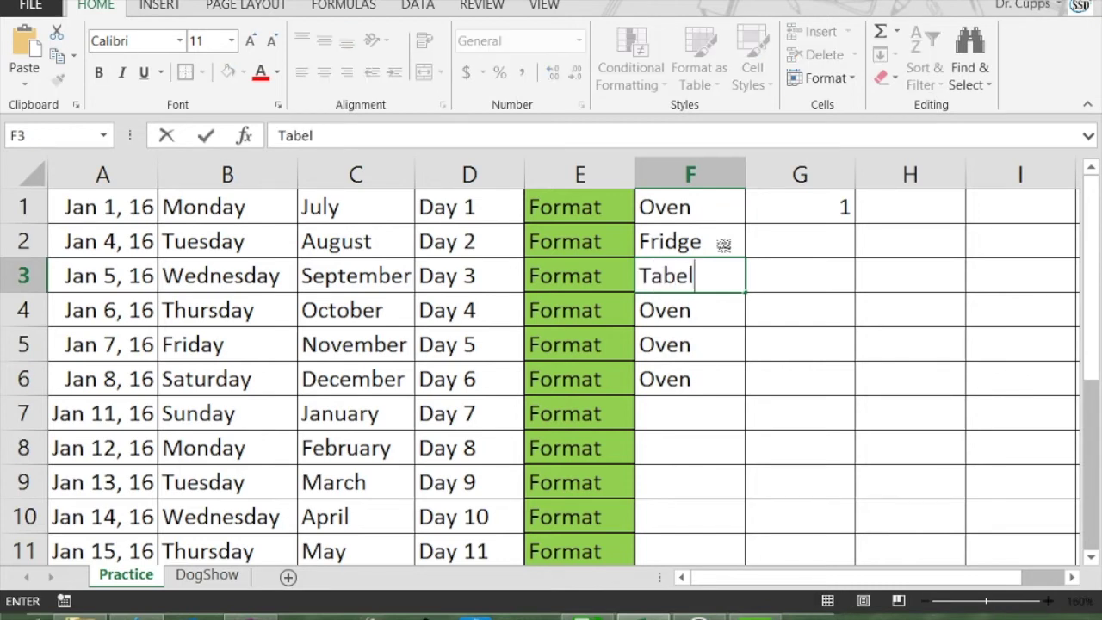
{"action": "type", "text": "le"}
{"action": "key", "text": "Return"}
{"action": "type", "text": "Mi"}
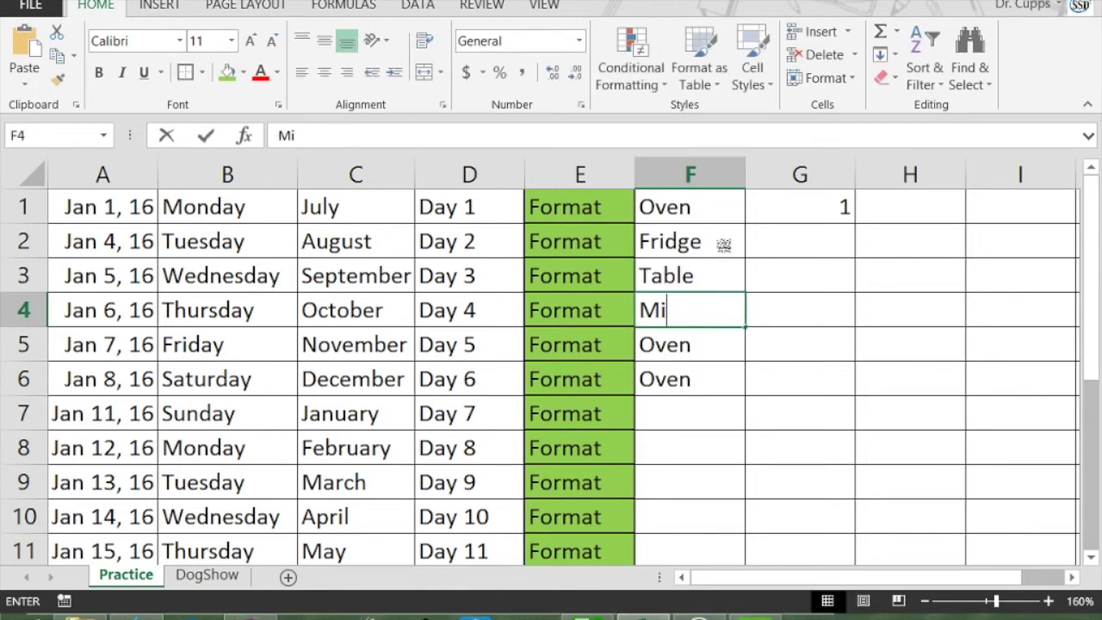
{"action": "type", "text": "crowave"}
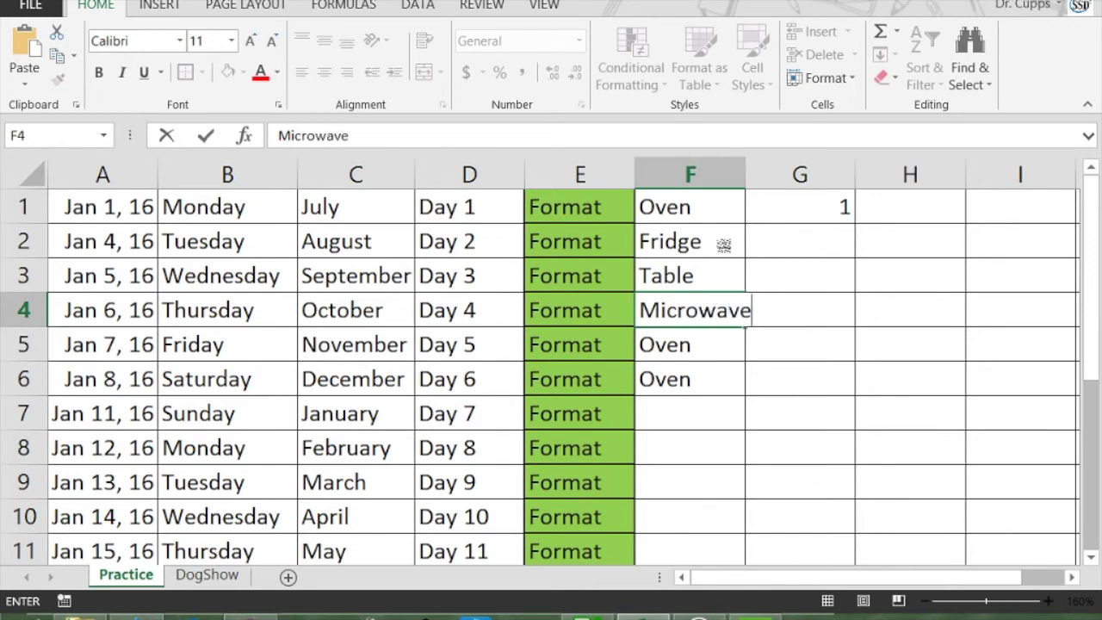
{"action": "key", "text": "Return"}
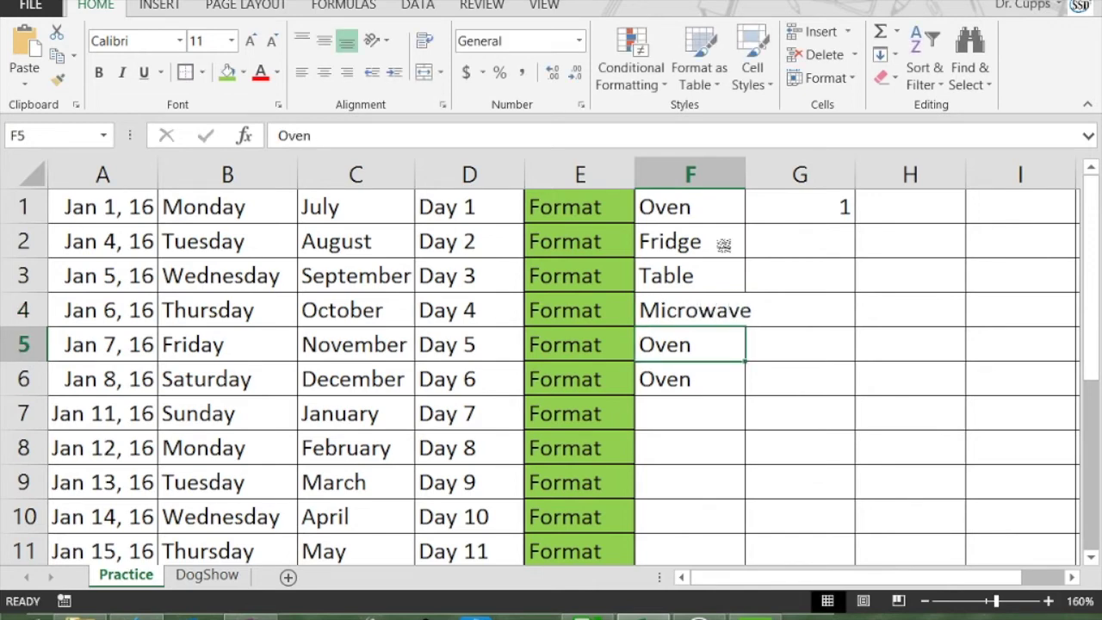
Autofill the repeating four-item list in F1:F4 down through F10
{"action": "key", "text": "Up"}
{"action": "key", "text": "shift+Up"}
{"action": "key", "text": "shift+Up"}
{"action": "key", "text": "shift+Up"}
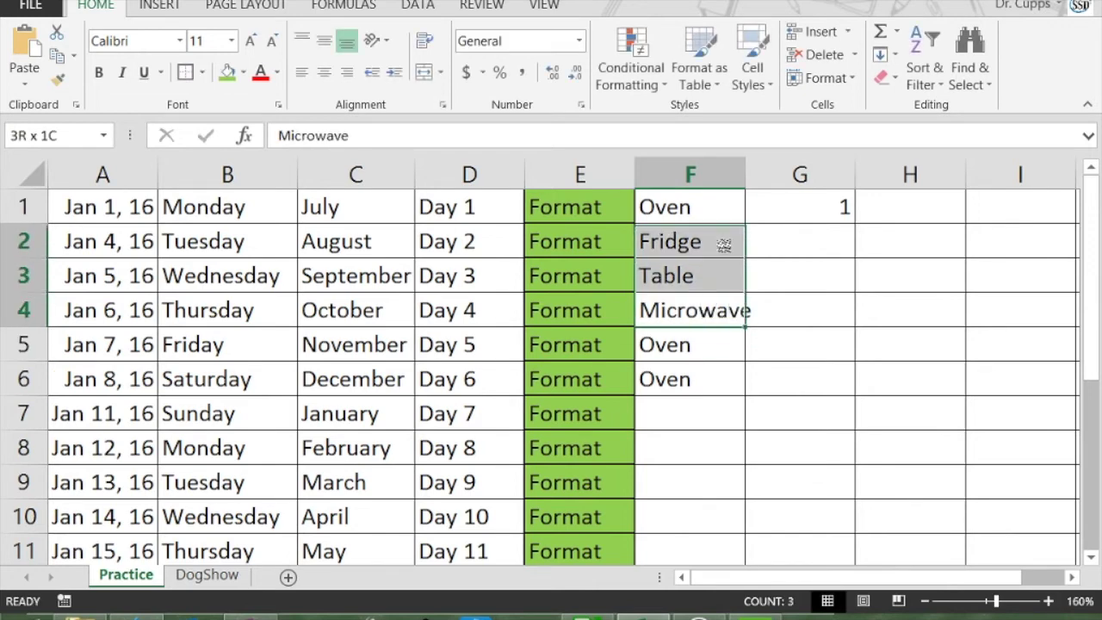
{"action": "left_click", "coordinate": [692, 209]}
{"action": "left_click_drag", "start_coordinate": [689, 207], "coordinate": [684, 301]}
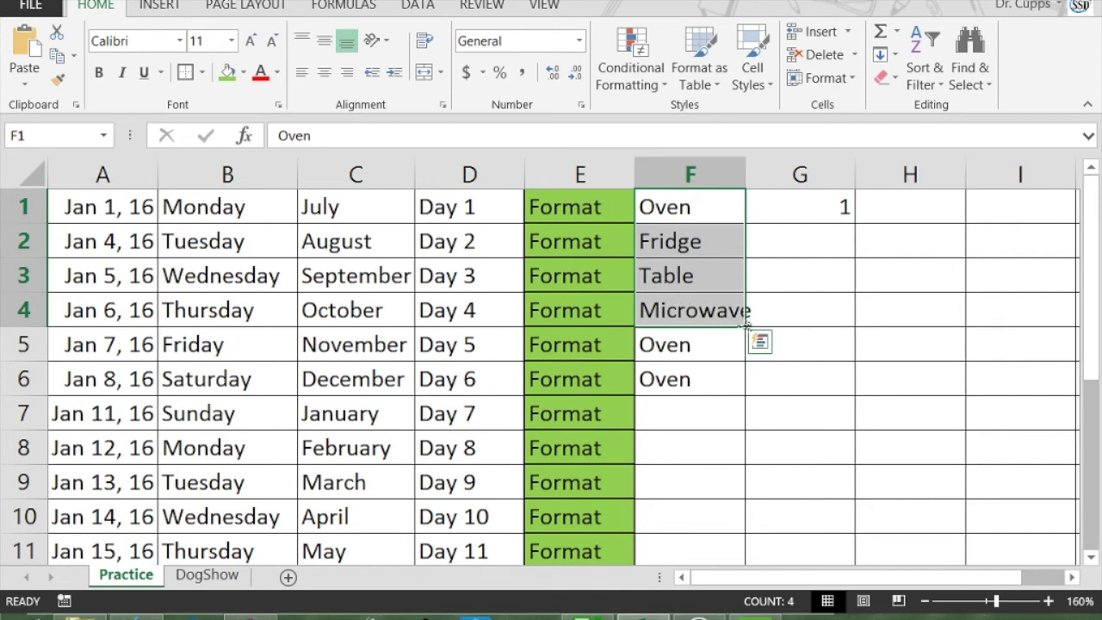
{"action": "left_click_drag", "start_coordinate": [747, 325], "coordinate": [746, 326]}
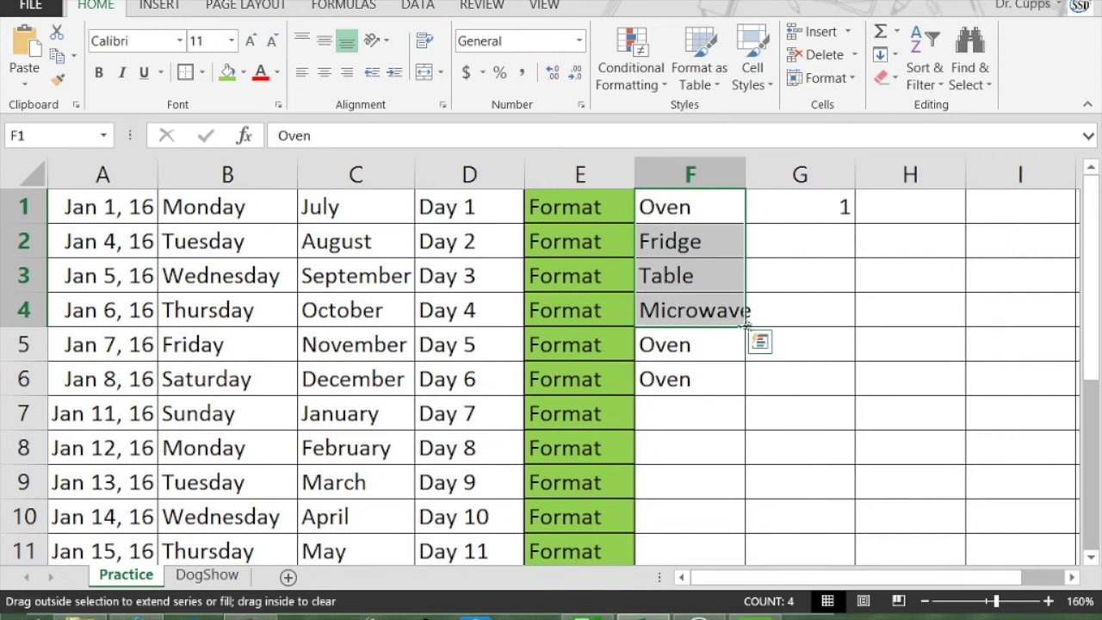
{"action": "left_click_drag", "start_coordinate": [746, 325], "coordinate": [734, 531]}
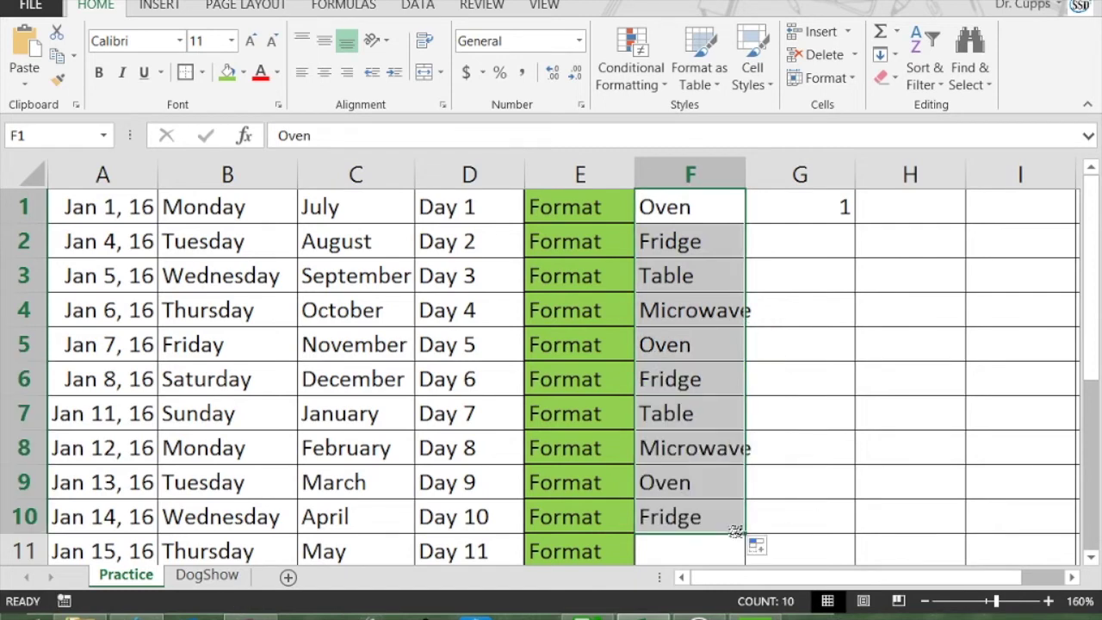
Widen column F so that Microwave fits inside its cells
{"action": "left_click", "coordinate": [755, 203]}
{"action": "left_click_drag", "start_coordinate": [740, 175], "coordinate": [762, 187]}
{"action": "left_click", "coordinate": [766, 244]}
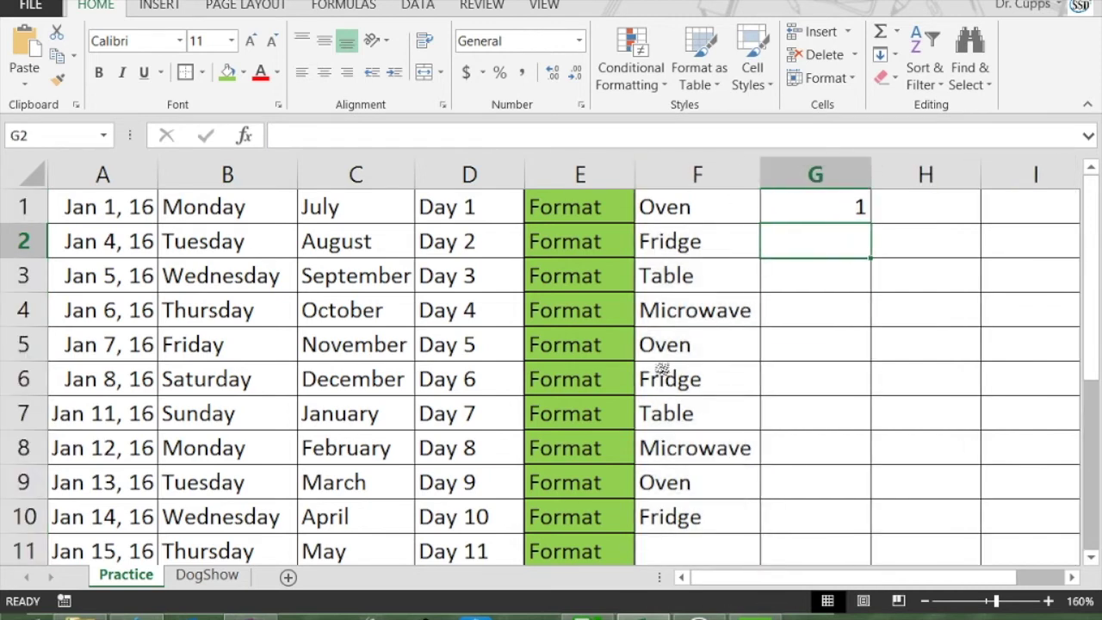
Autofill the number in G1 down through G10 with the Fill Series option, and undo the fill
{"action": "left_click", "coordinate": [849, 211]}
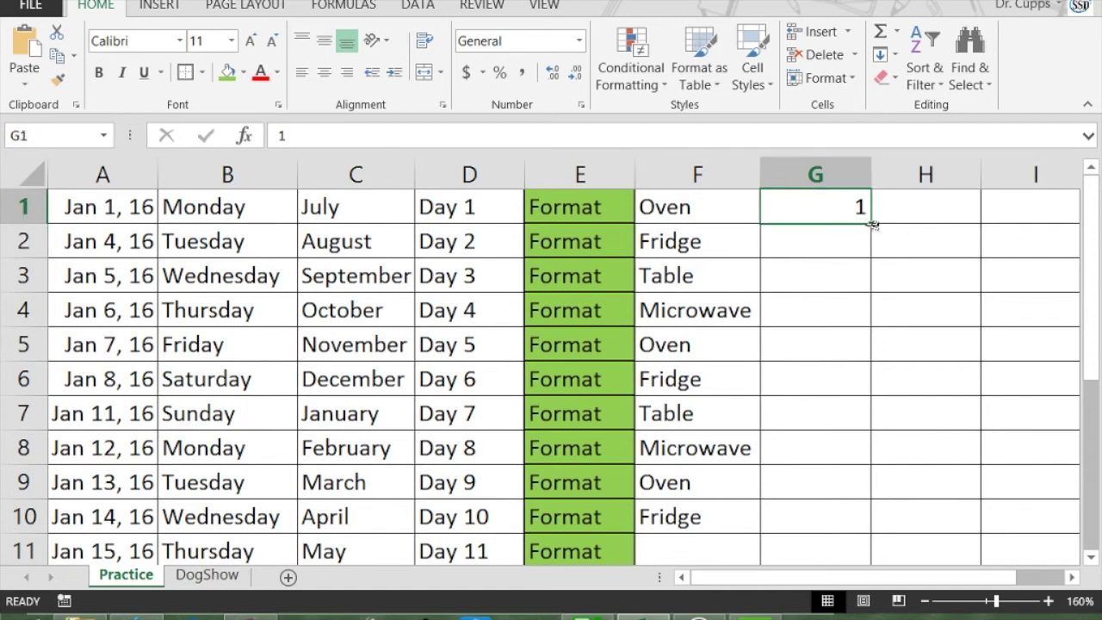
{"action": "left_click_drag", "start_coordinate": [872, 225], "coordinate": [864, 530]}
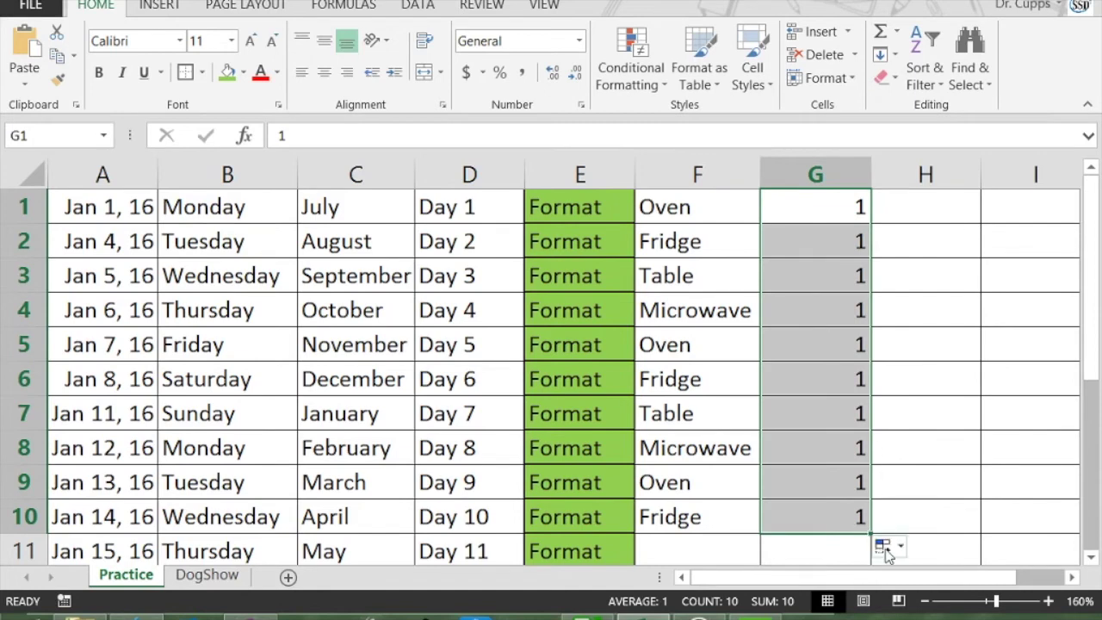
{"action": "left_click", "coordinate": [885, 548]}
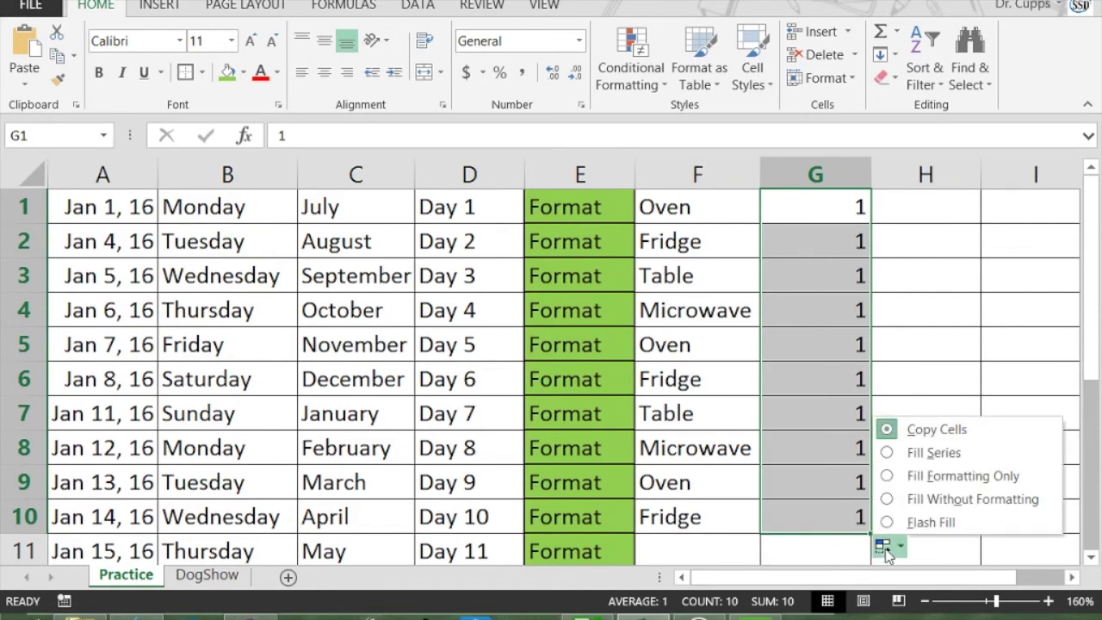
{"action": "left_click", "coordinate": [930, 453]}
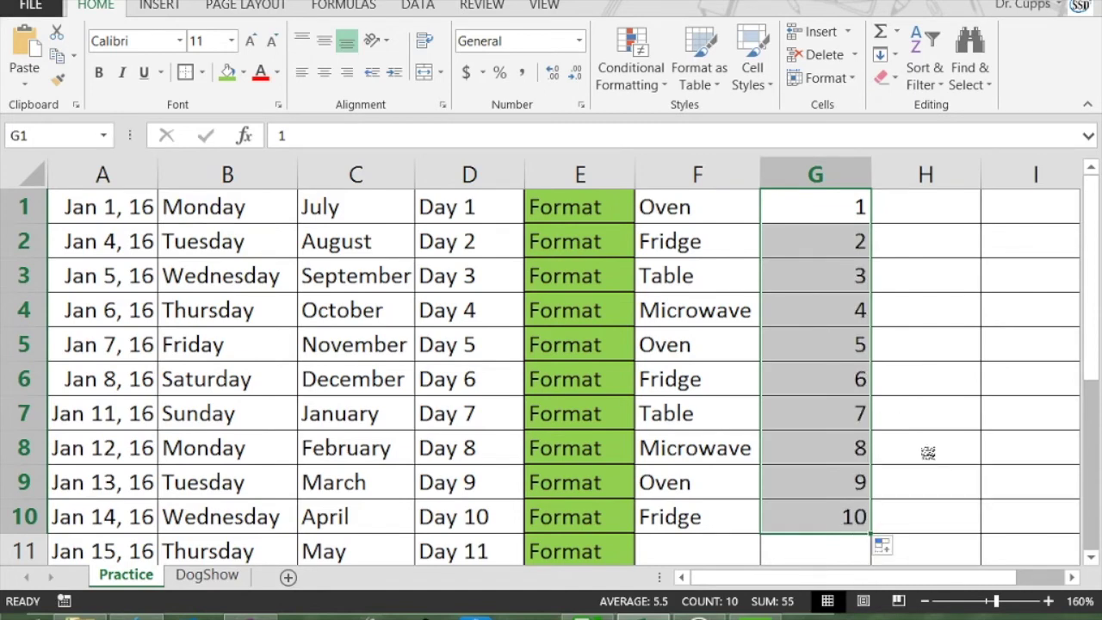
{"action": "key", "text": "ctrl+z"}
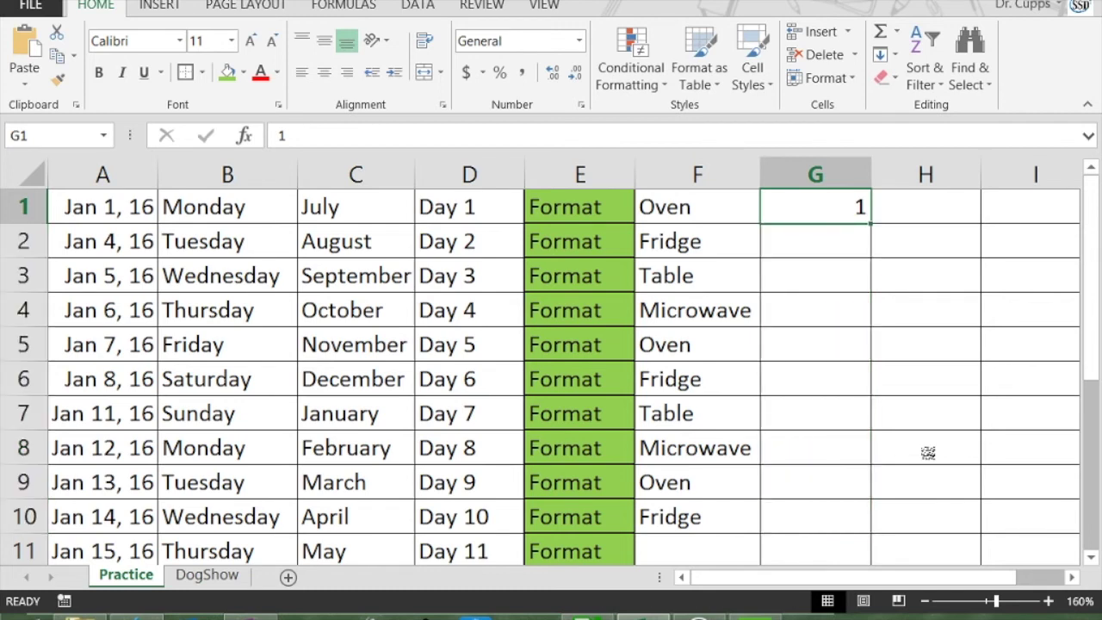
Enter 2 in G2, autofill the pattern in G1:G2 down through G10, and undo the fill
{"action": "key", "text": "Down"}
{"action": "type", "text": "2"}
{"action": "key", "text": "Return"}
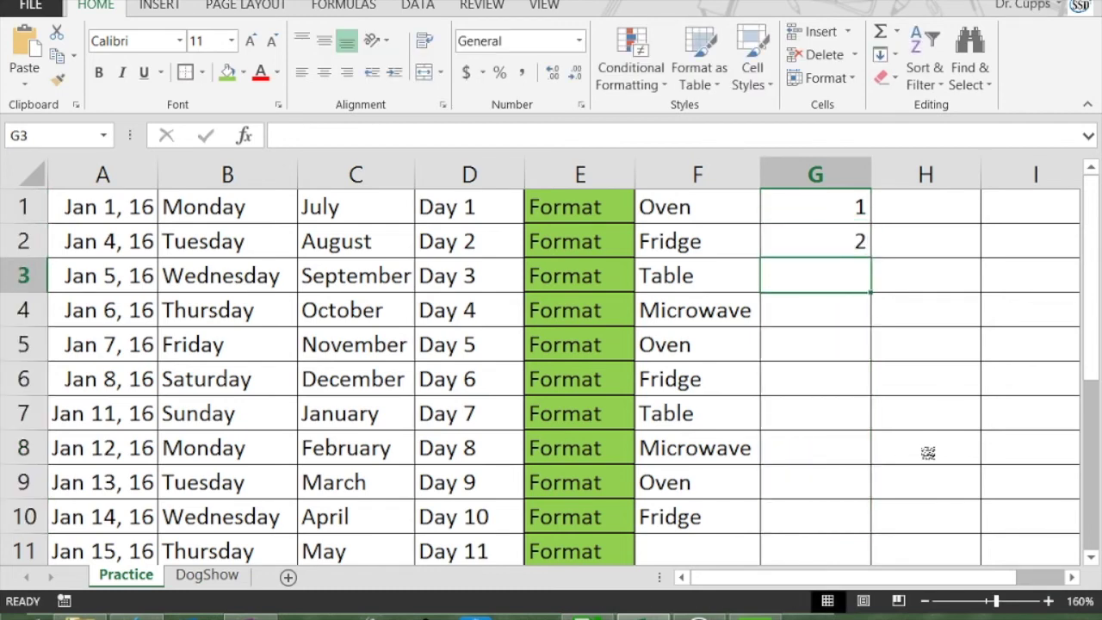
{"action": "key", "text": "Up"}
{"action": "key", "text": "shift+Up"}
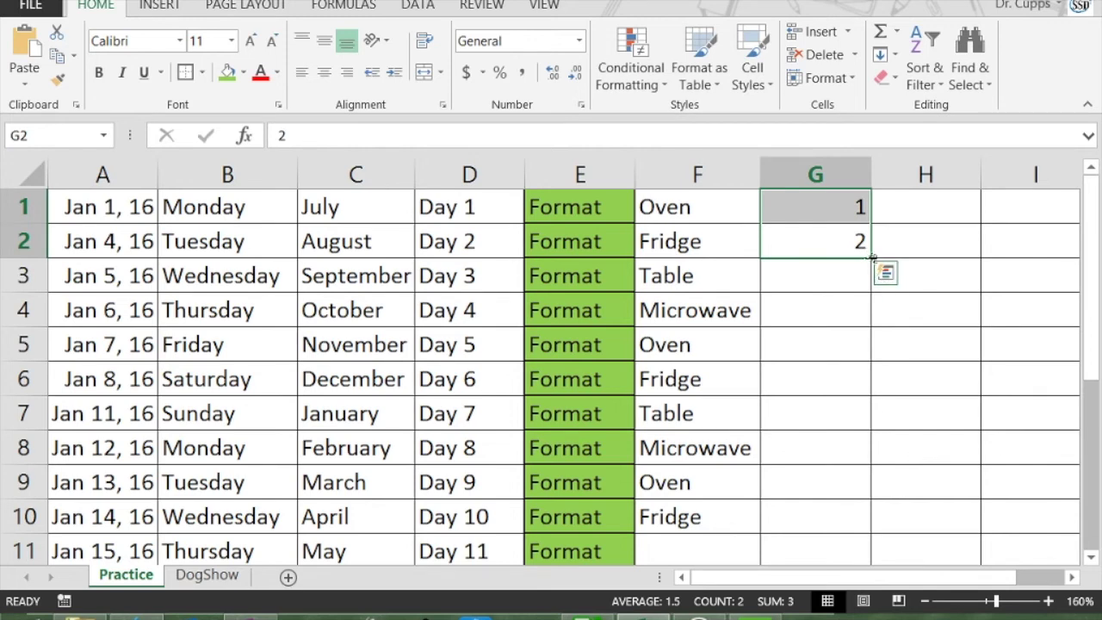
{"action": "left_click_drag", "start_coordinate": [871, 256], "coordinate": [865, 521]}
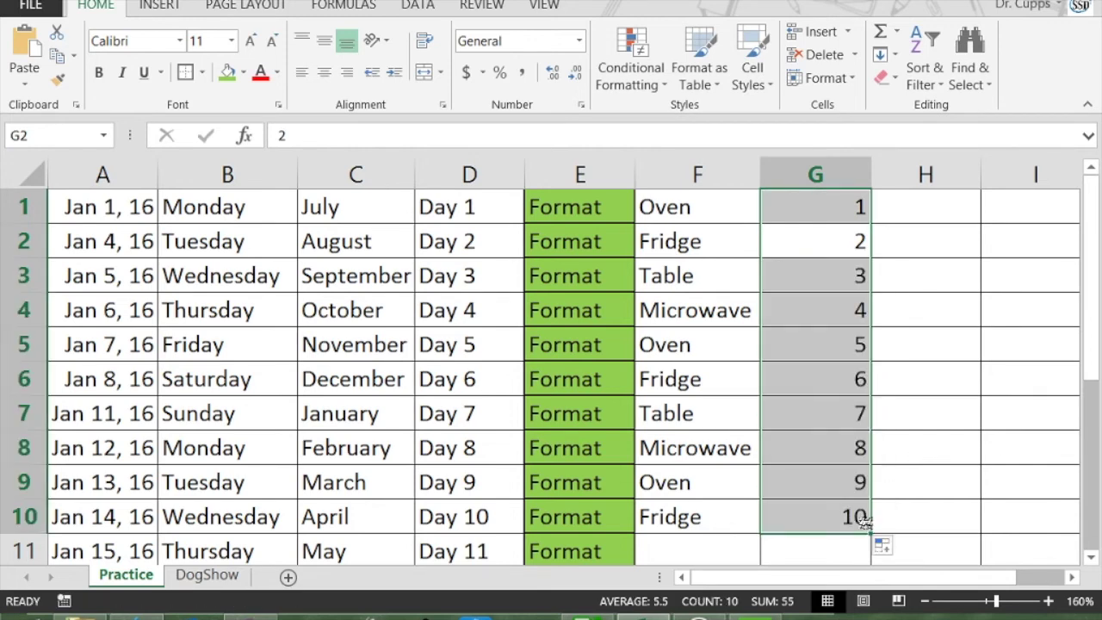
{"action": "key", "text": "ctrl+z"}
Enter 3 in G2 and 5 in G3 to start an odd-number pattern
{"action": "left_click", "coordinate": [848, 247]}
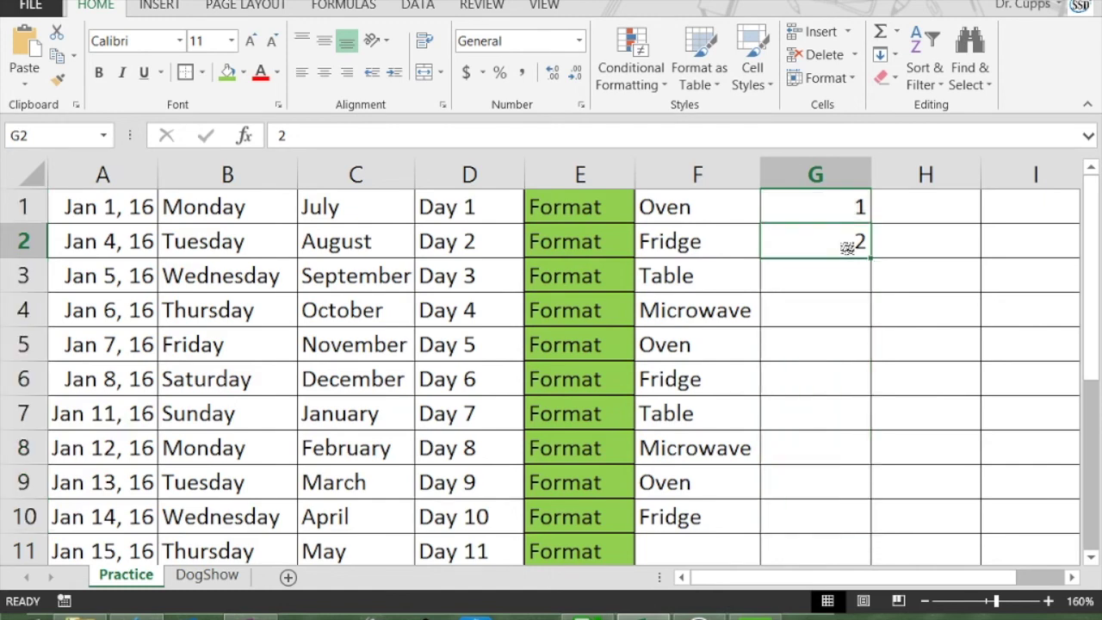
{"action": "type", "text": "3"}
{"action": "key", "text": "Return"}
{"action": "type", "text": "5"}
{"action": "key", "text": "Return"}
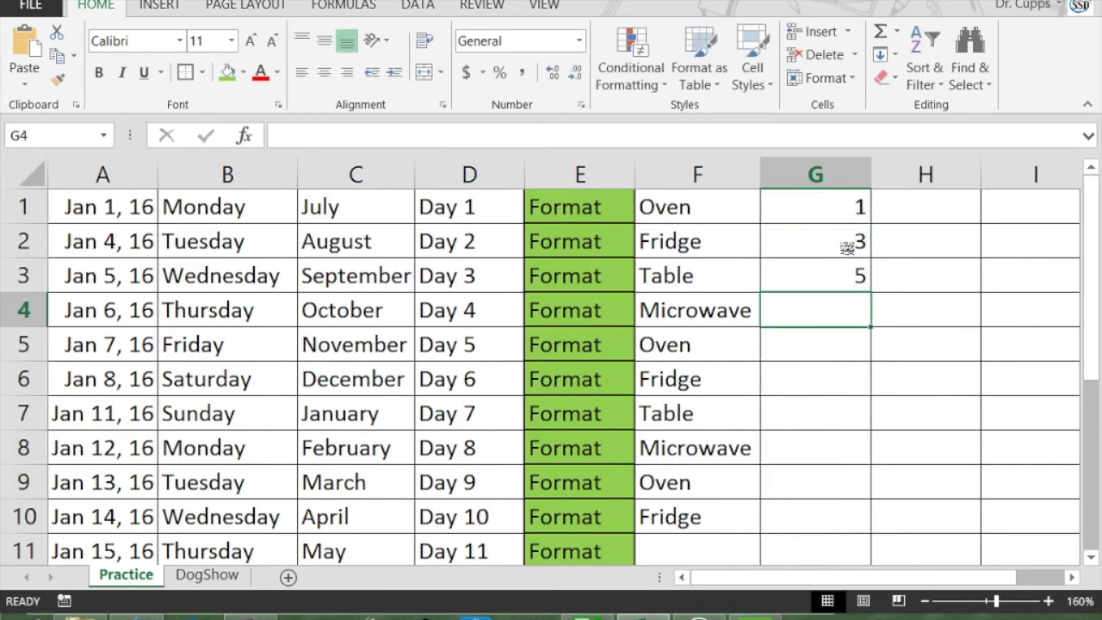
Autofill the odd-number pattern in G1:G3 down through G10
{"action": "key", "text": "Up"}
{"action": "key", "text": "shift+Up"}
{"action": "key", "text": "shift+Up"}
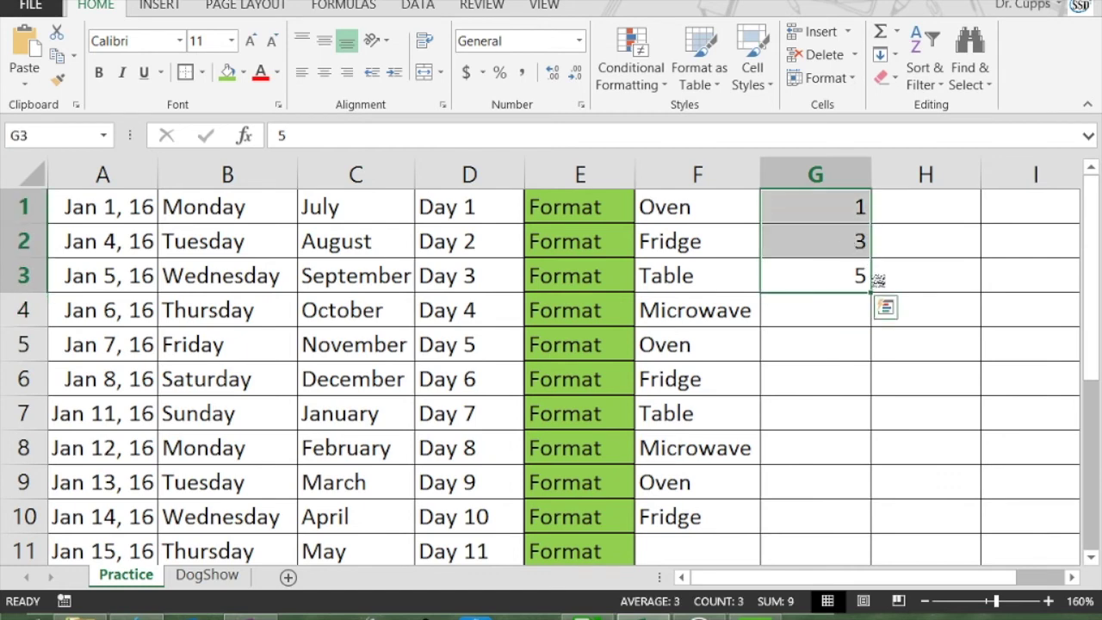
{"action": "left_click_drag", "start_coordinate": [871, 293], "coordinate": [852, 515]}
Replace the starting numbers in G1 through G3 with 2, 5 and 8
{"action": "left_click", "coordinate": [840, 246]}
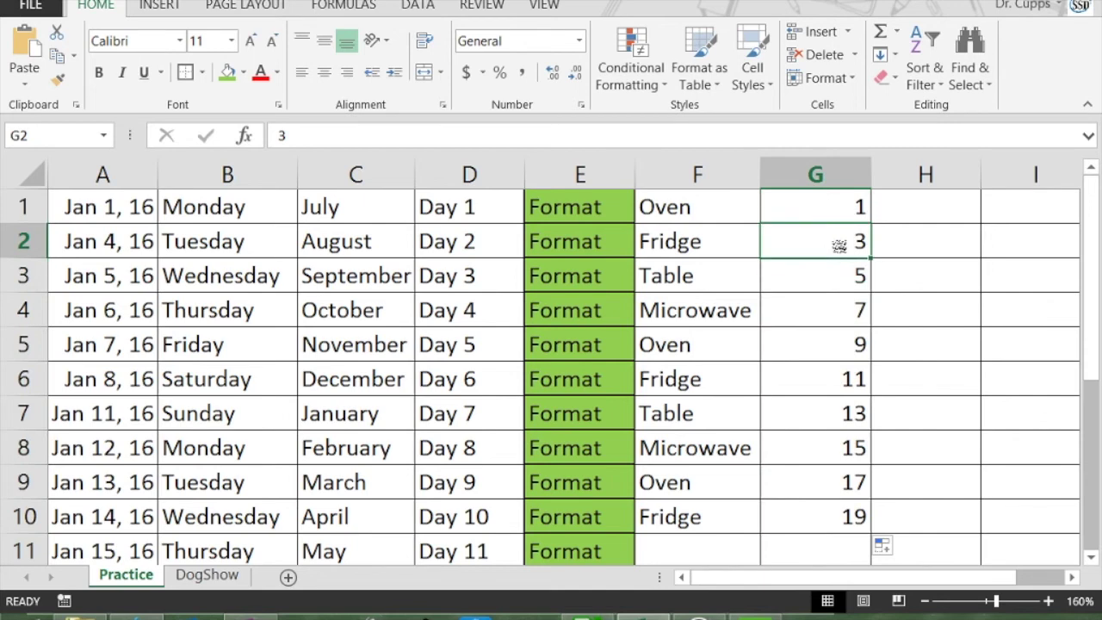
{"action": "key", "text": "Up"}
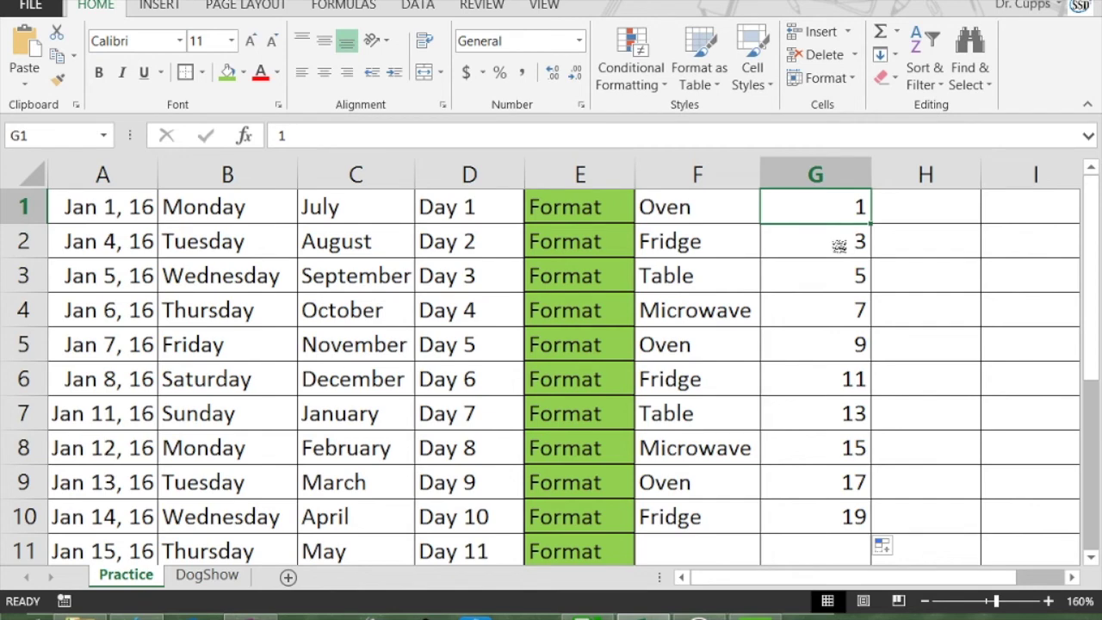
{"action": "type", "text": "2"}
{"action": "key", "text": "Return"}
{"action": "type", "text": "5"}
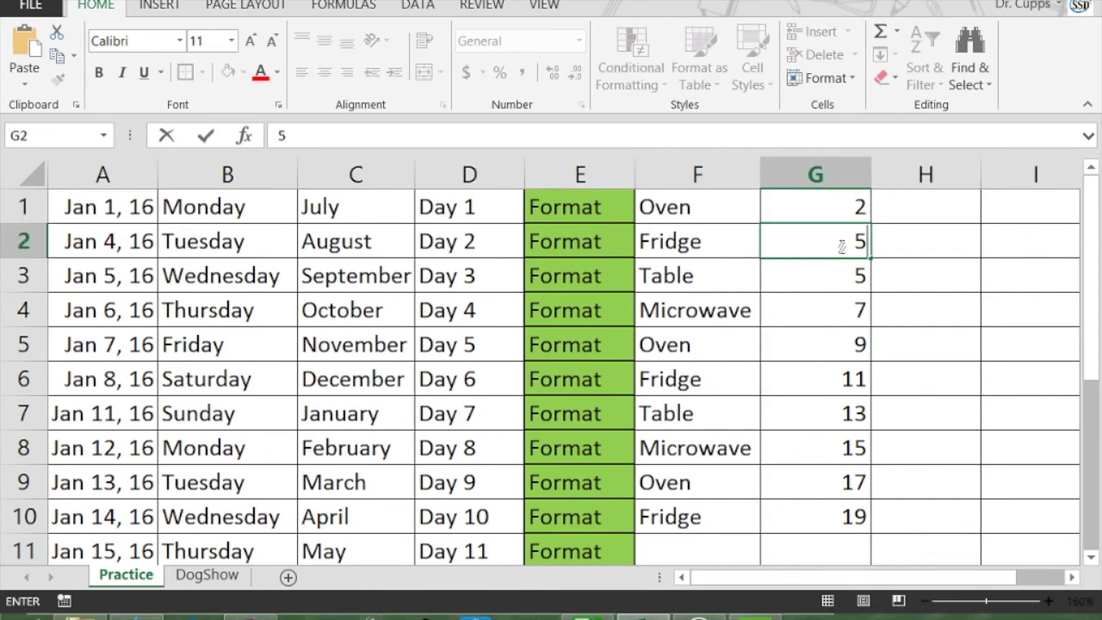
{"action": "key", "text": "Return"}
{"action": "type", "text": "8"}
{"action": "key", "text": "Return"}
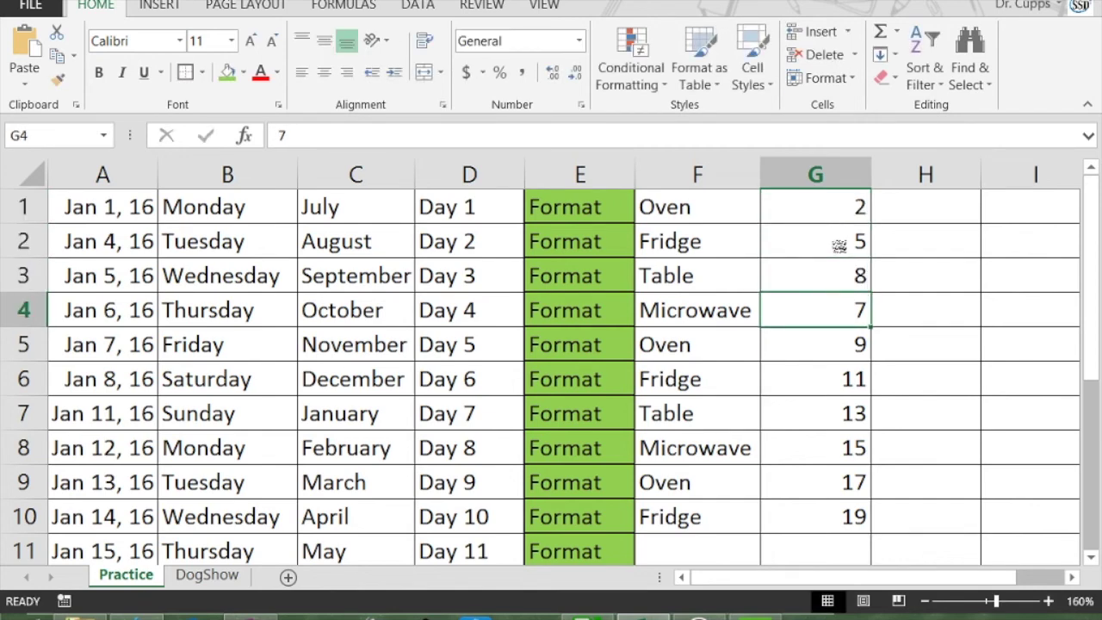
Autofill the step-of-three number pattern in G1:G3 down through G10
{"action": "key", "text": "Up"}
{"action": "key", "text": "shift+Up"}
{"action": "key", "text": "shift+Up"}
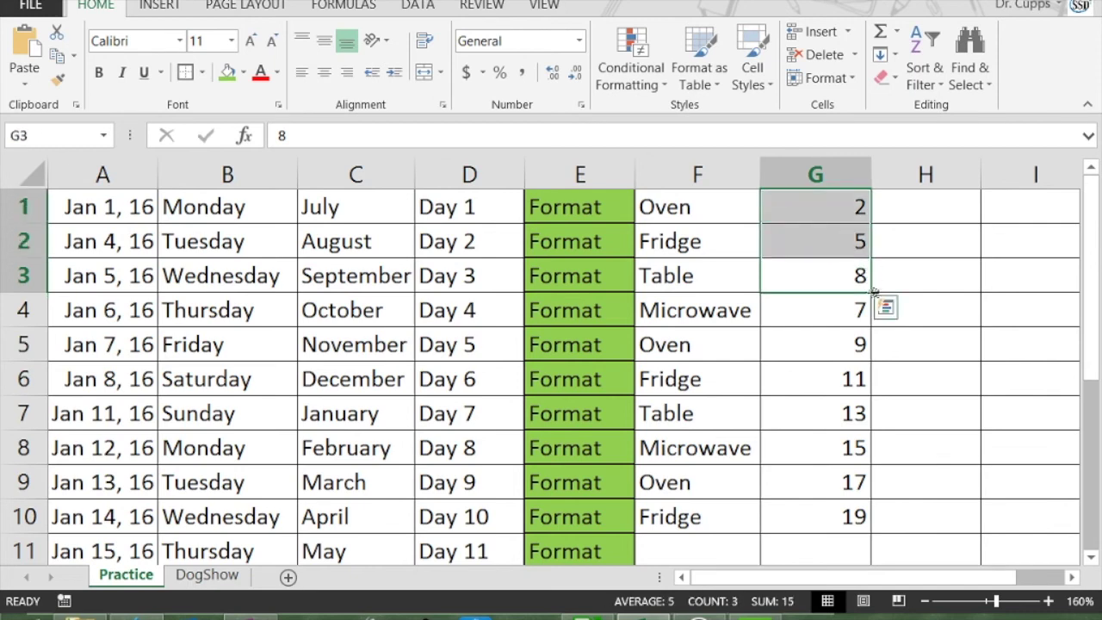
{"action": "left_click_drag", "start_coordinate": [870, 293], "coordinate": [873, 527]}
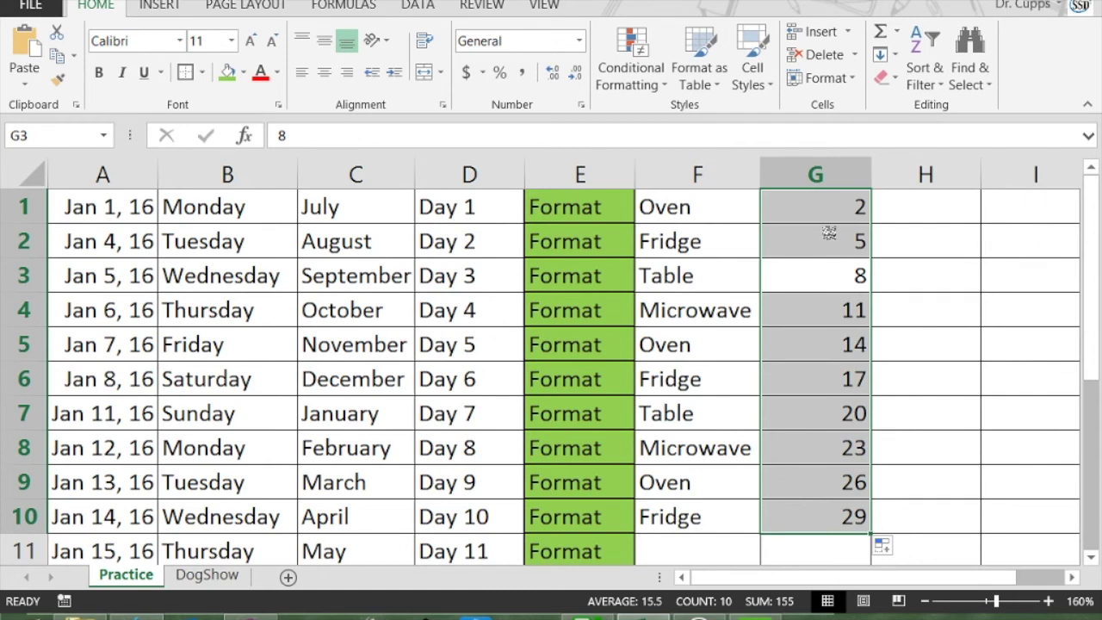
{"action": "mouse_move", "coordinate": [903, 206]}
{"action": "left_mouse_down"}
{"action": "mouse_move", "coordinate": [913, 207]}
{"action": "mouse_move", "coordinate": [902, 207]}
{"action": "left_mouse_up"}
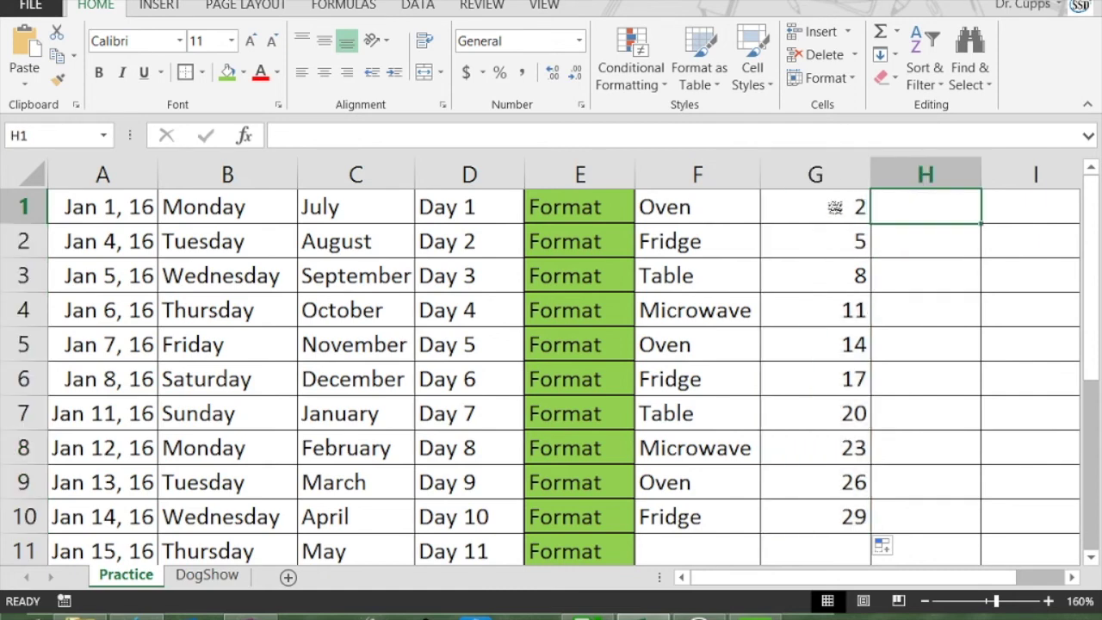
{"action": "left_click", "coordinate": [69, 219]}
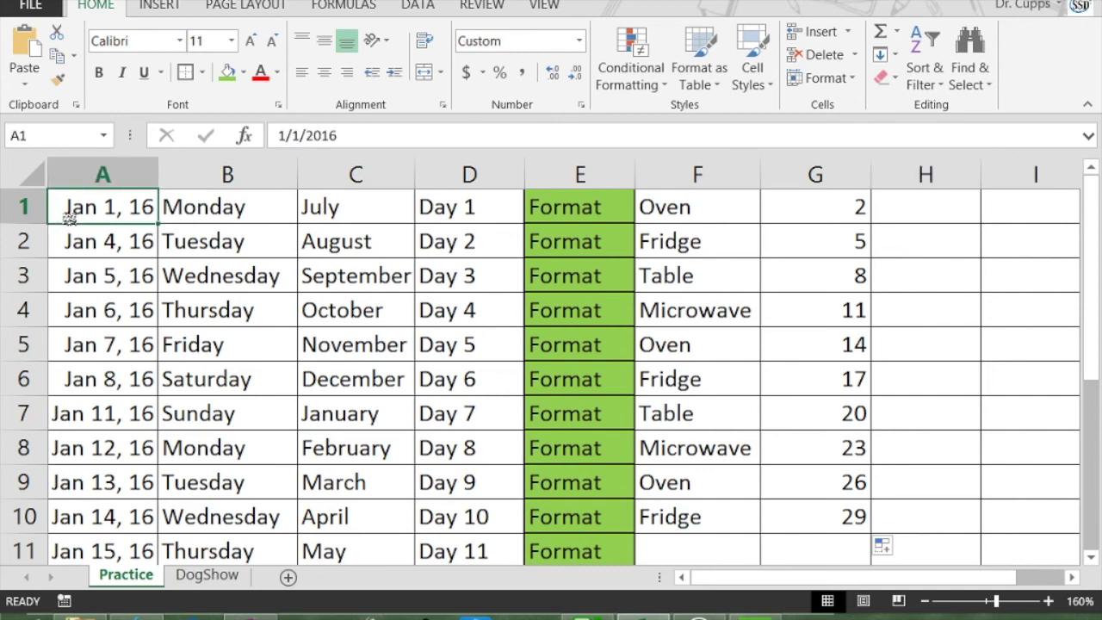